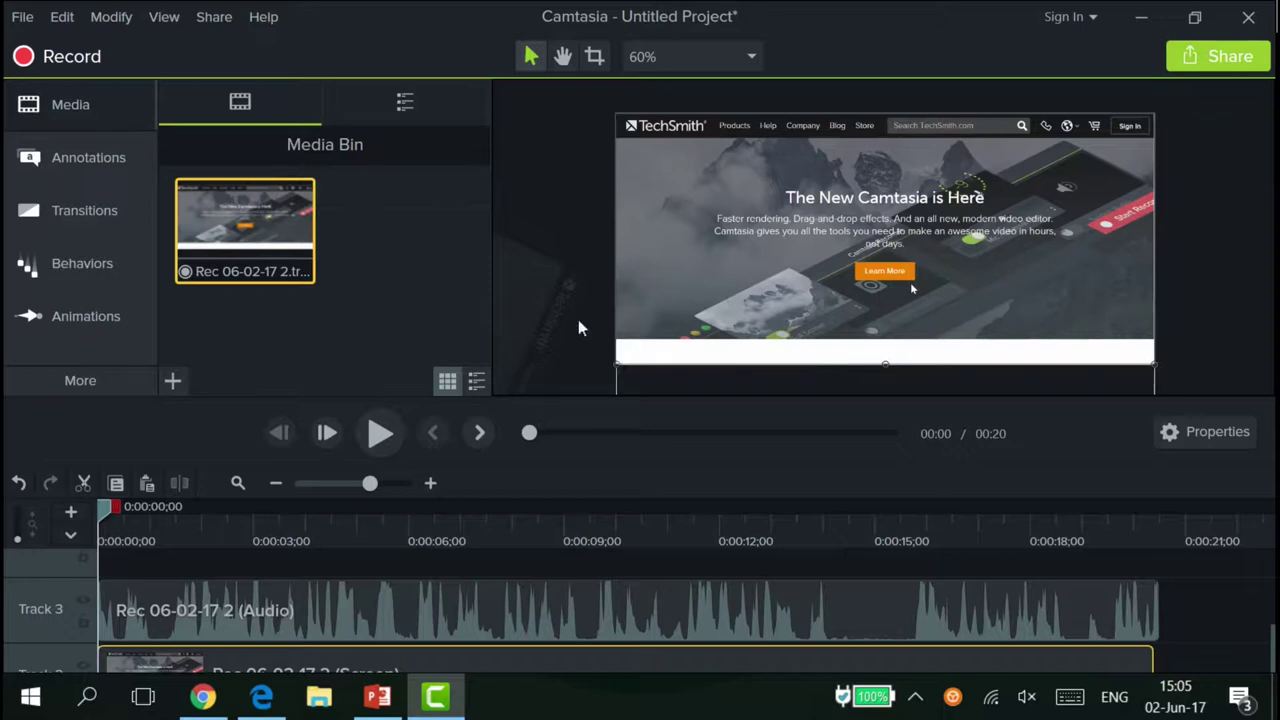
scroll(225, 626, down, 1)
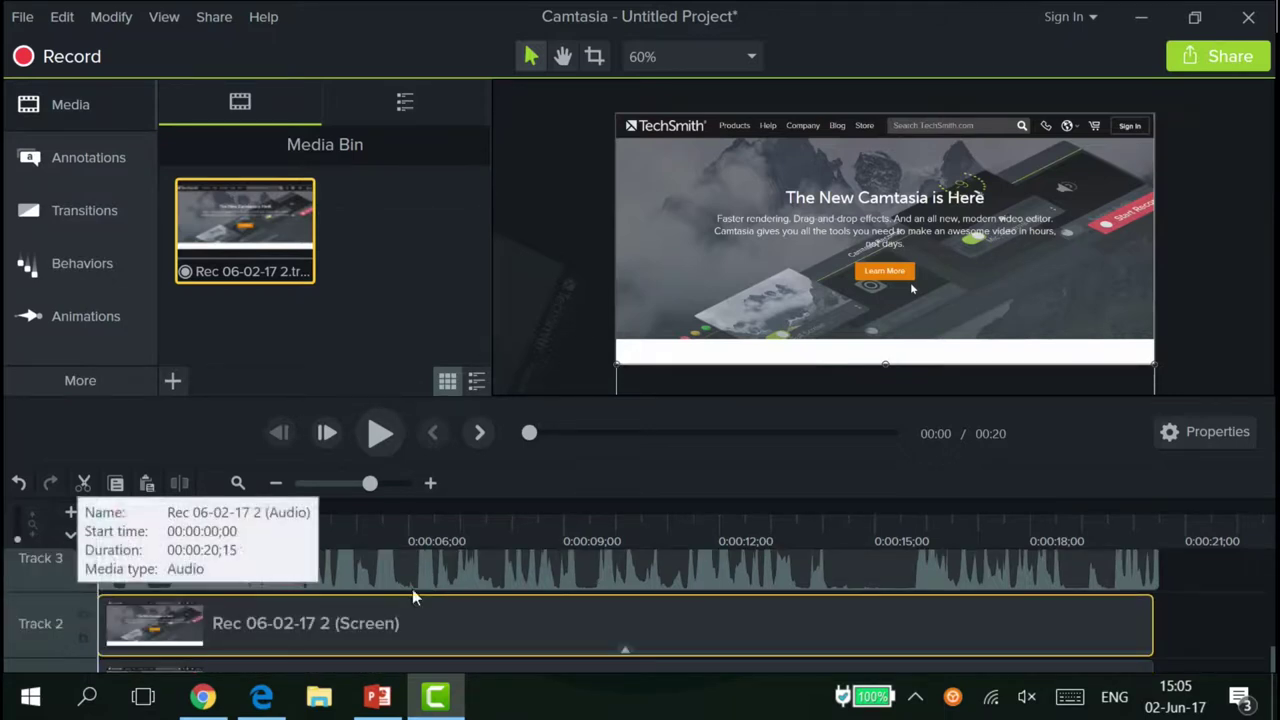
scroll(400, 594, up, 1)
scroll(395, 596, down, 1)
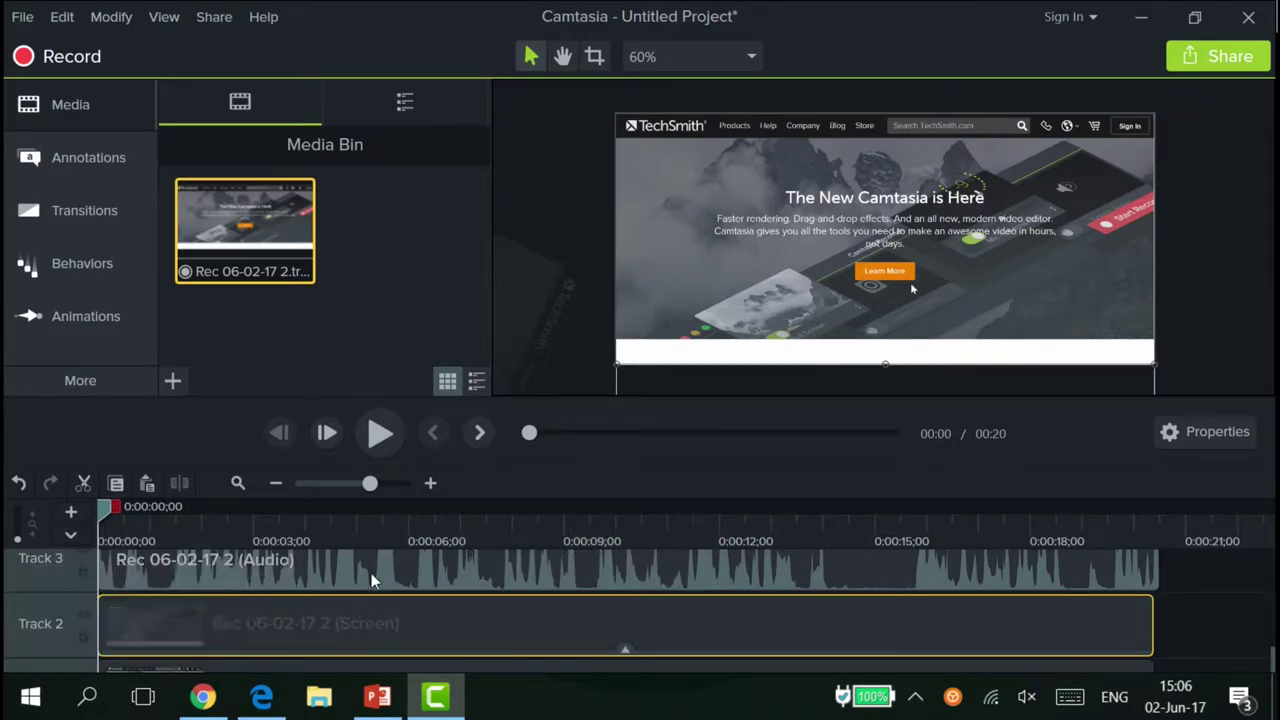
scroll(371, 571, up, 1)
scroll(371, 590, down, 1)
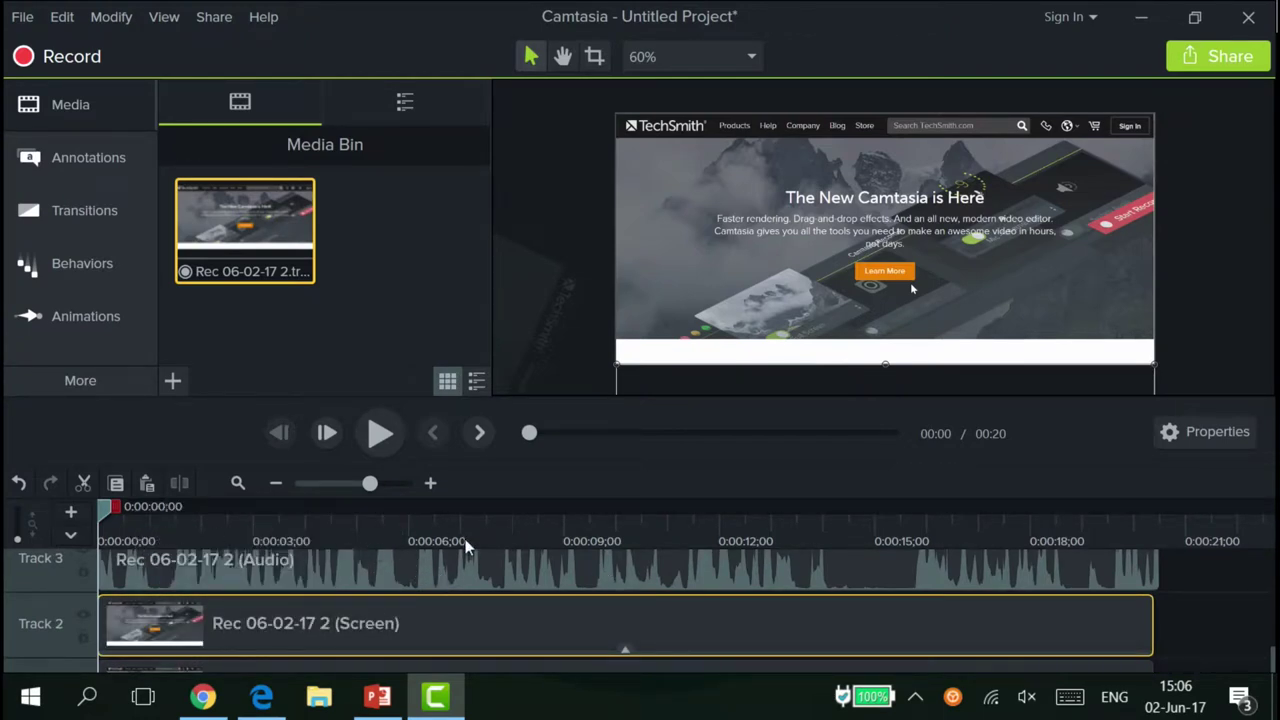
Preview the recording with pauses, and jump to the end of the media and back to its start.
click(389, 429)
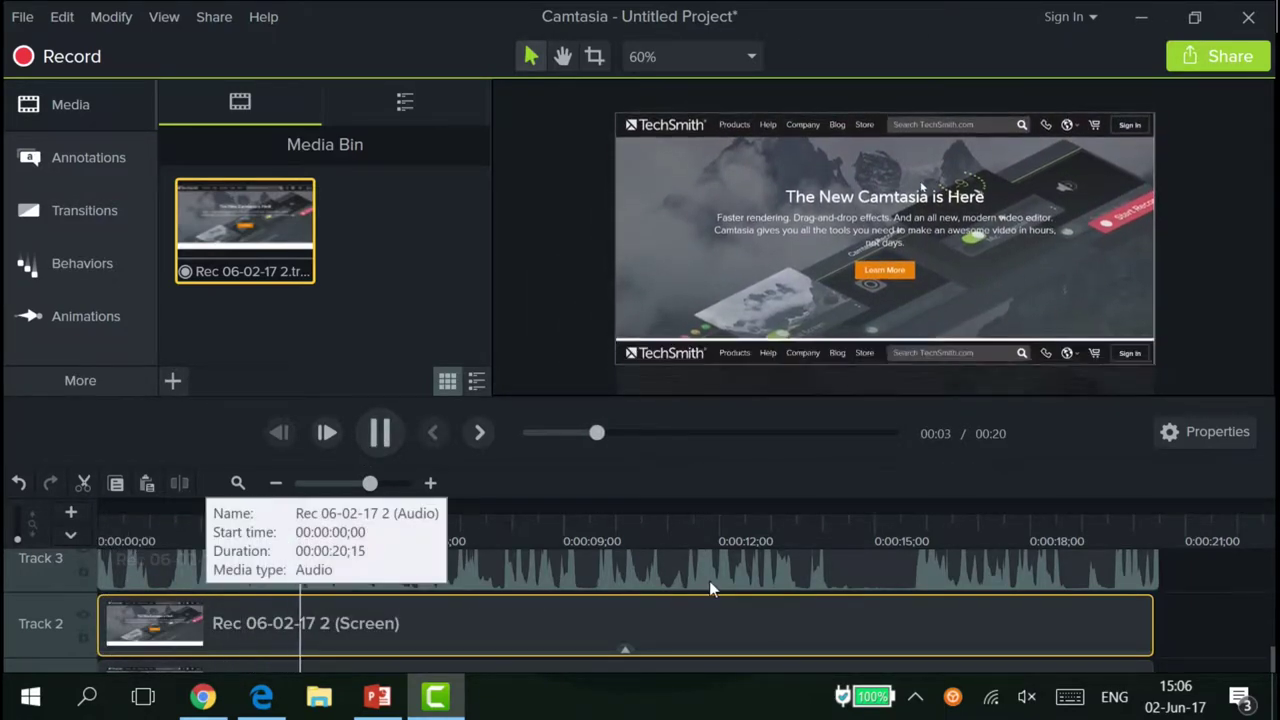
click(382, 450)
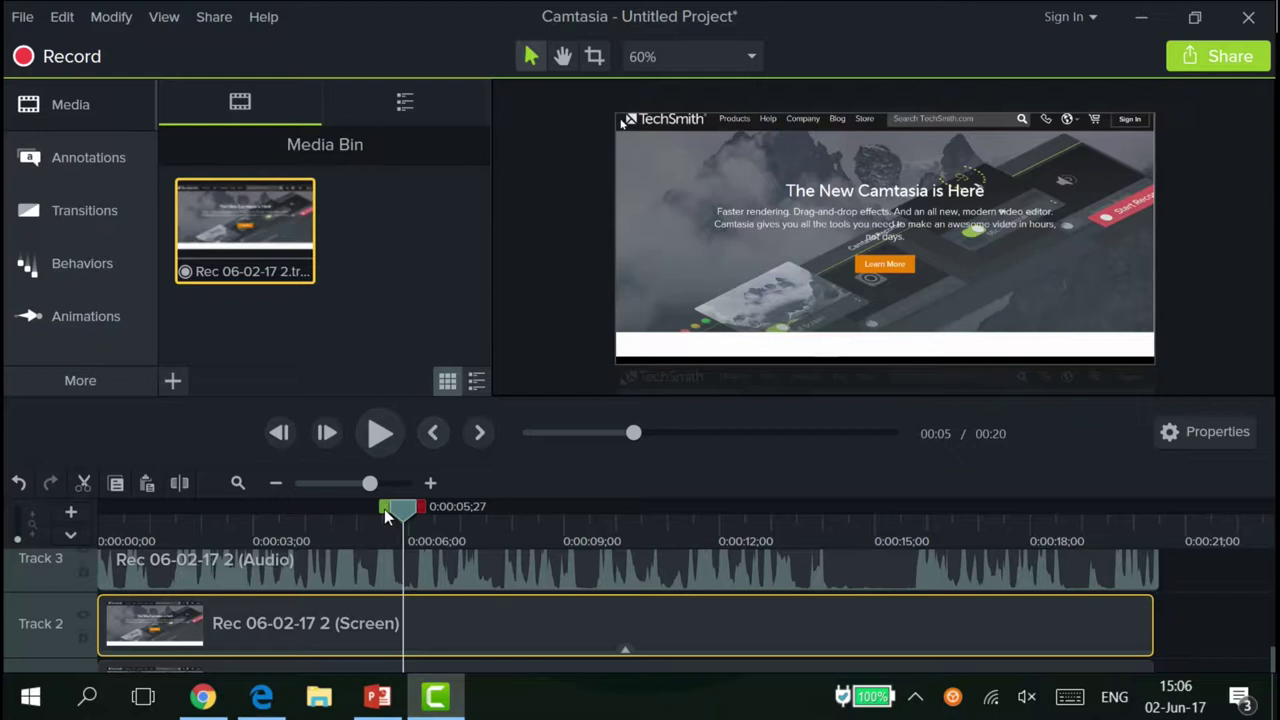
click(382, 432)
click(382, 432)
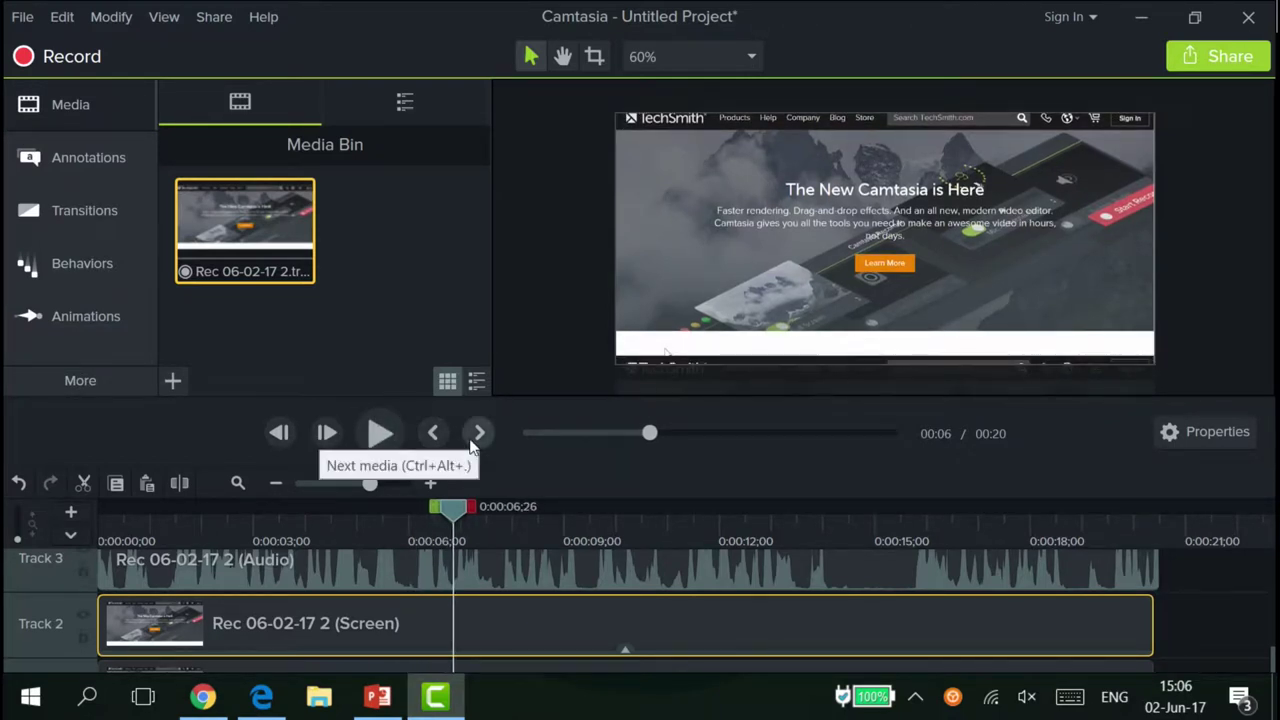
click(470, 439)
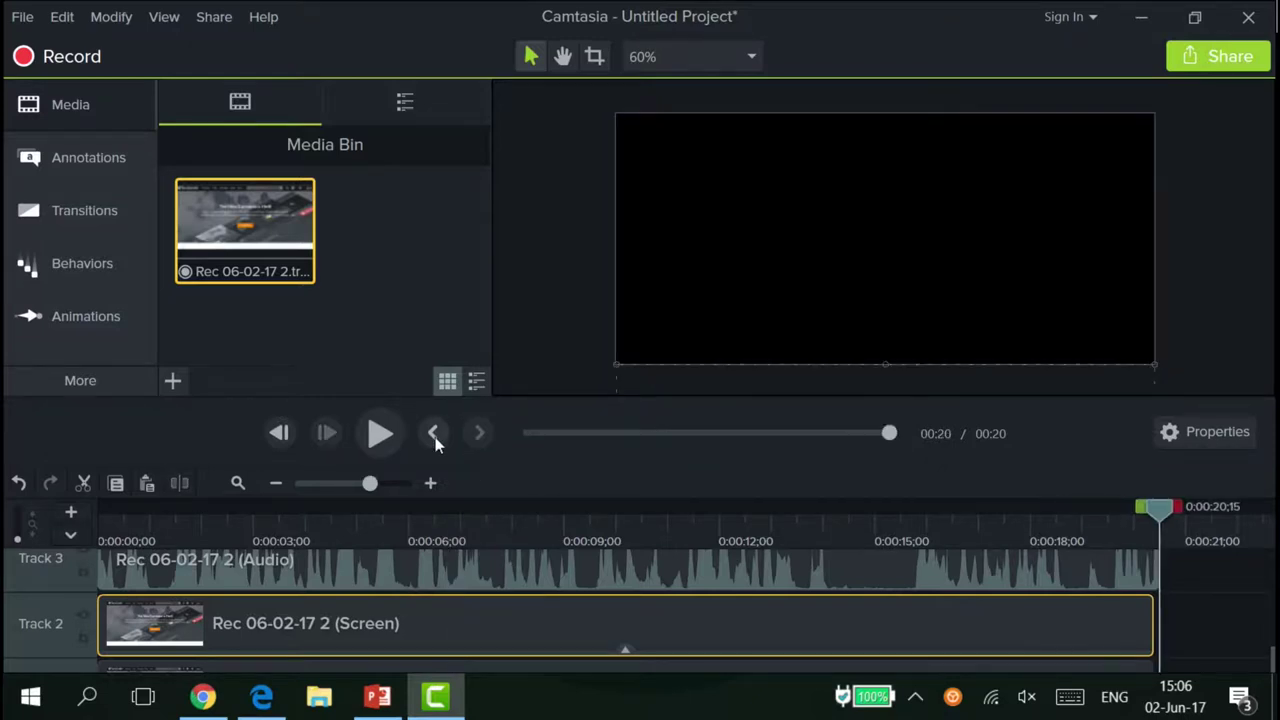
click(433, 437)
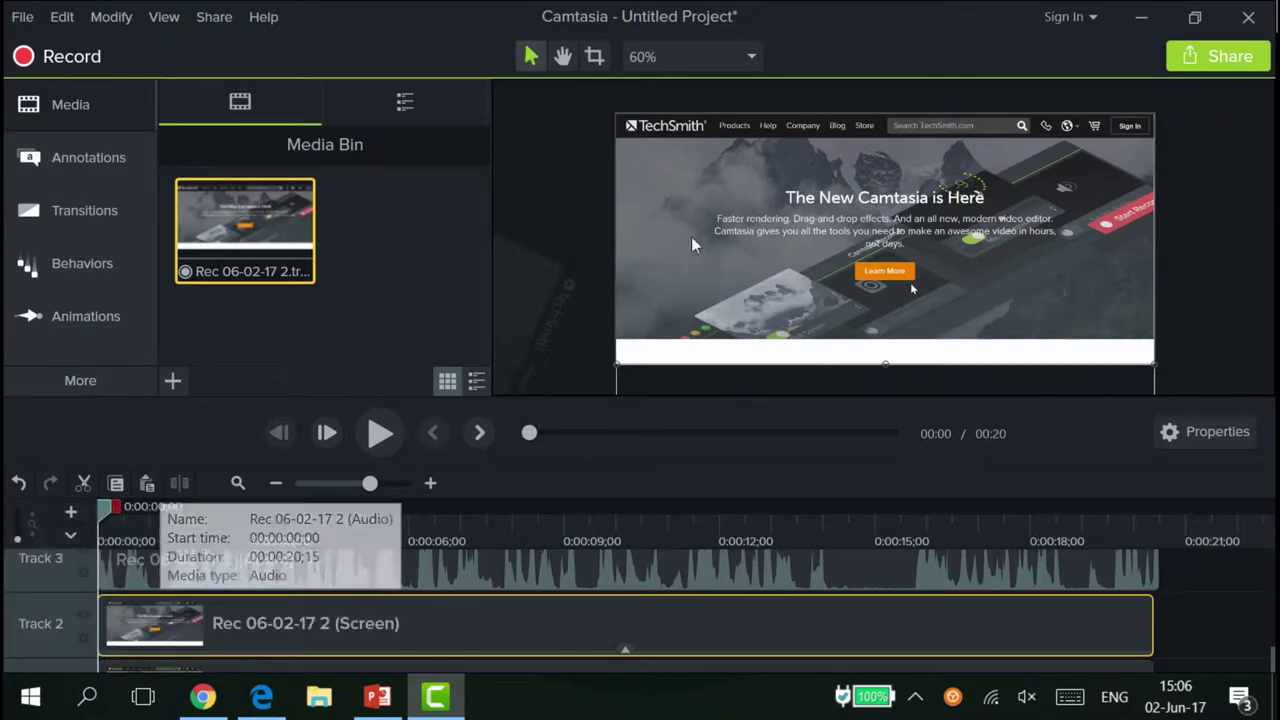
Show the media properties and compare those of the Track 3 audio clip with those of the Track 2 screen clip.
click(1197, 442)
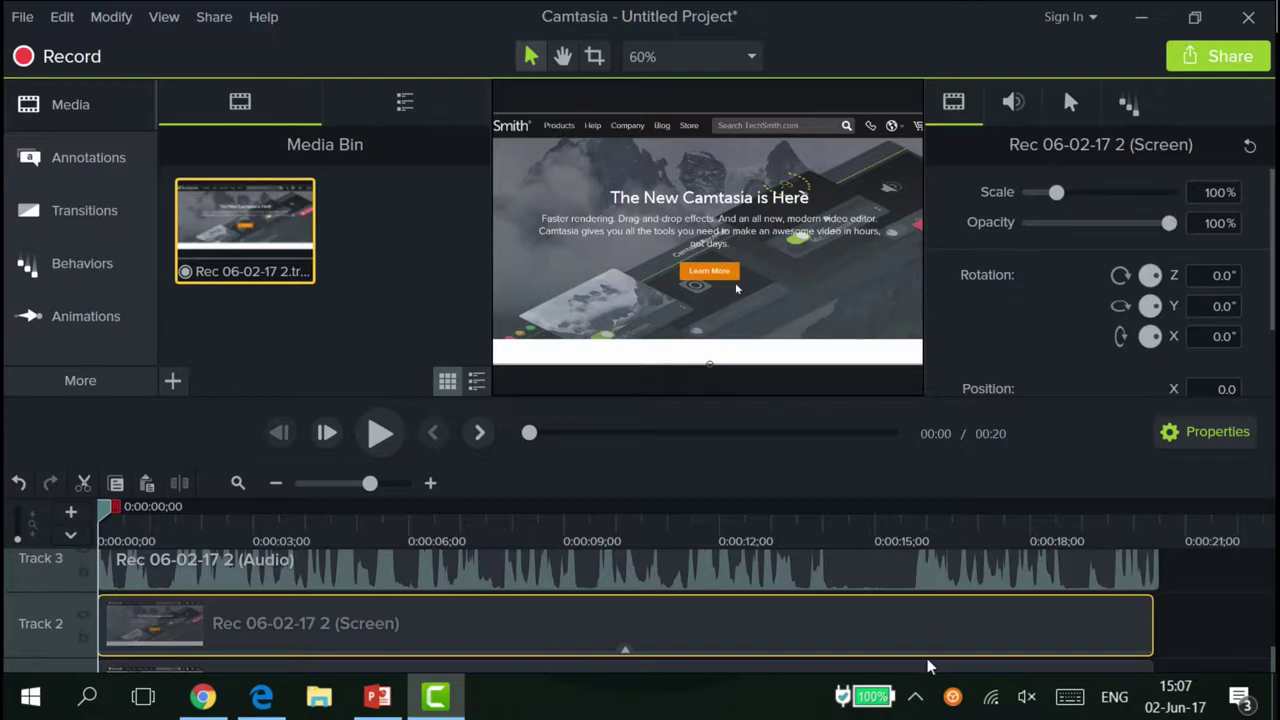
click(915, 574)
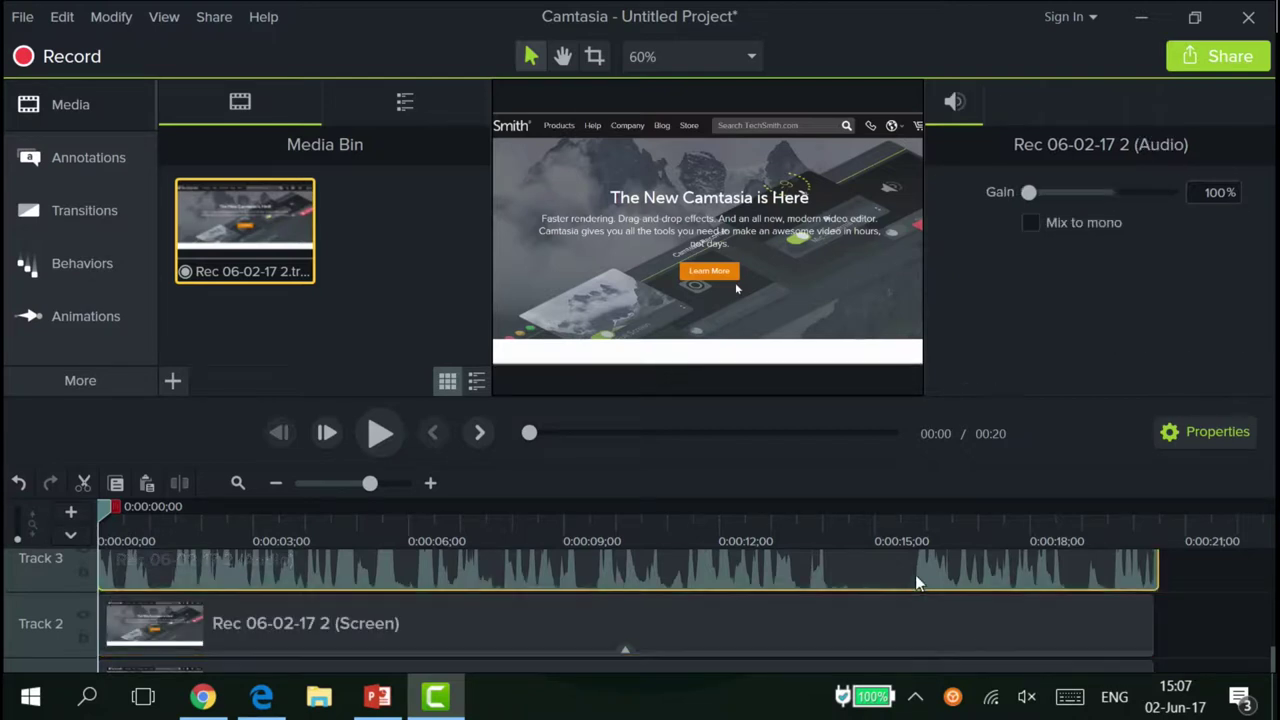
click(921, 626)
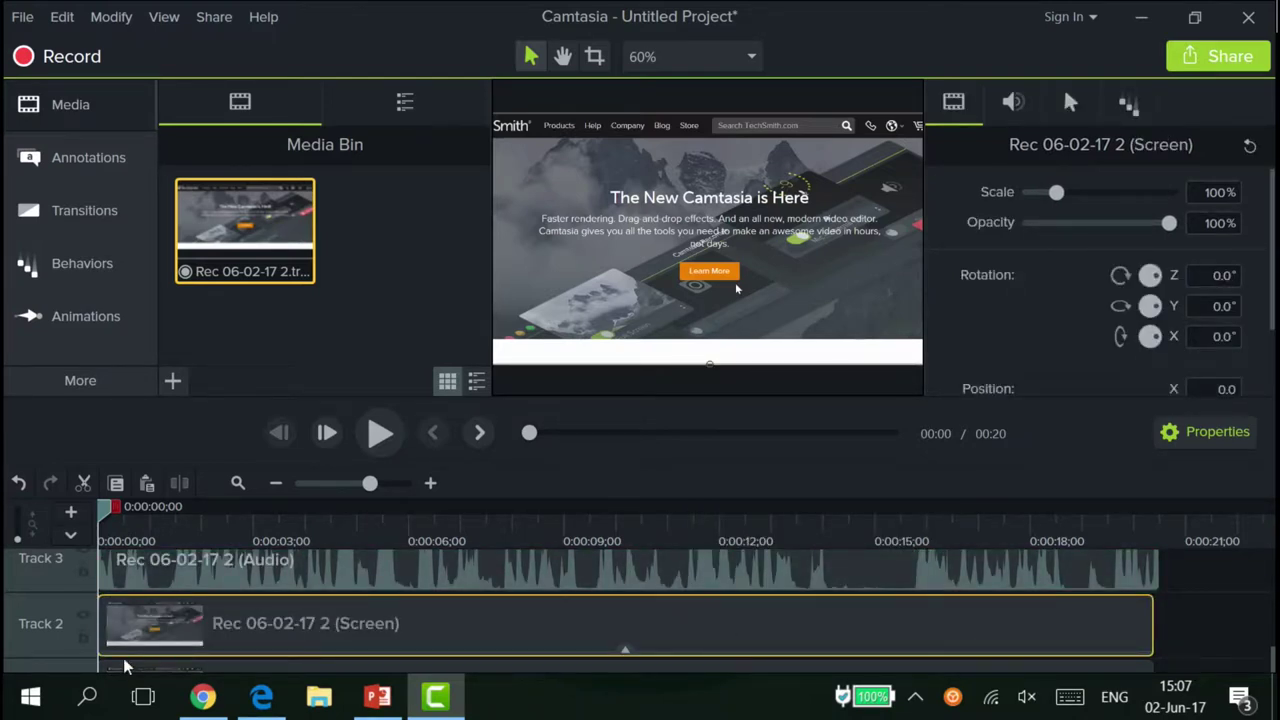
click(455, 572)
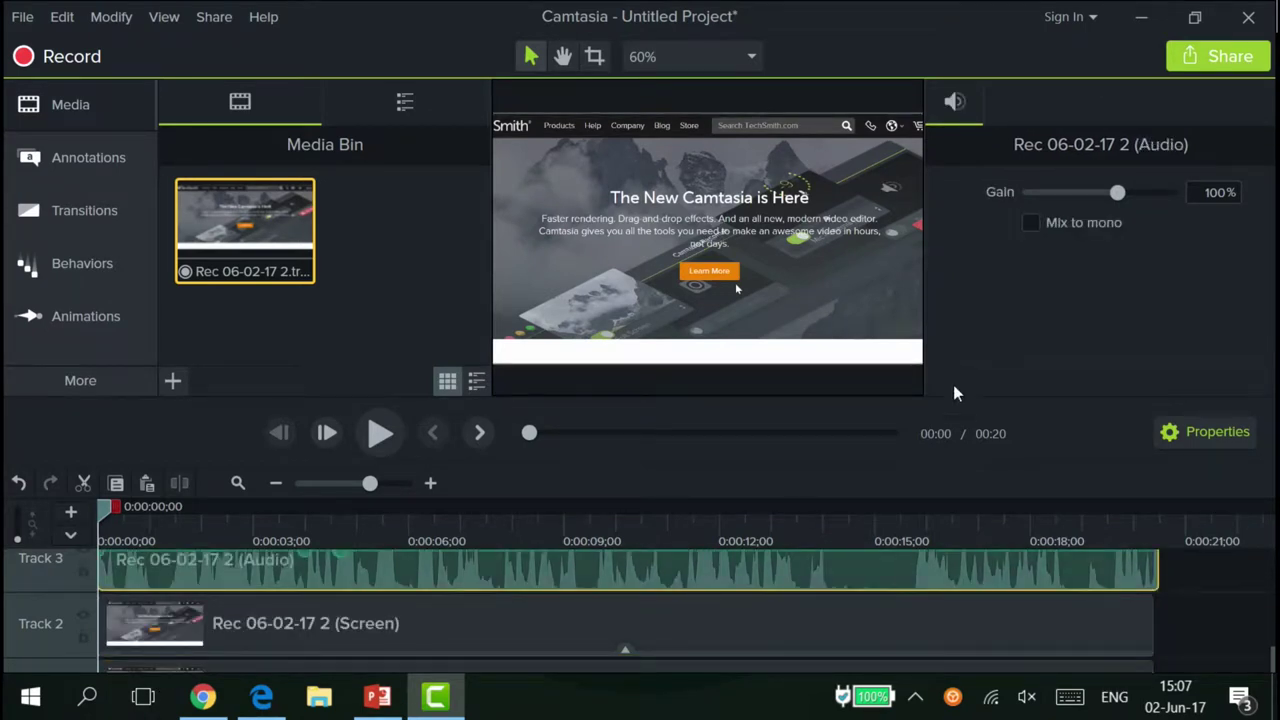
click(858, 630)
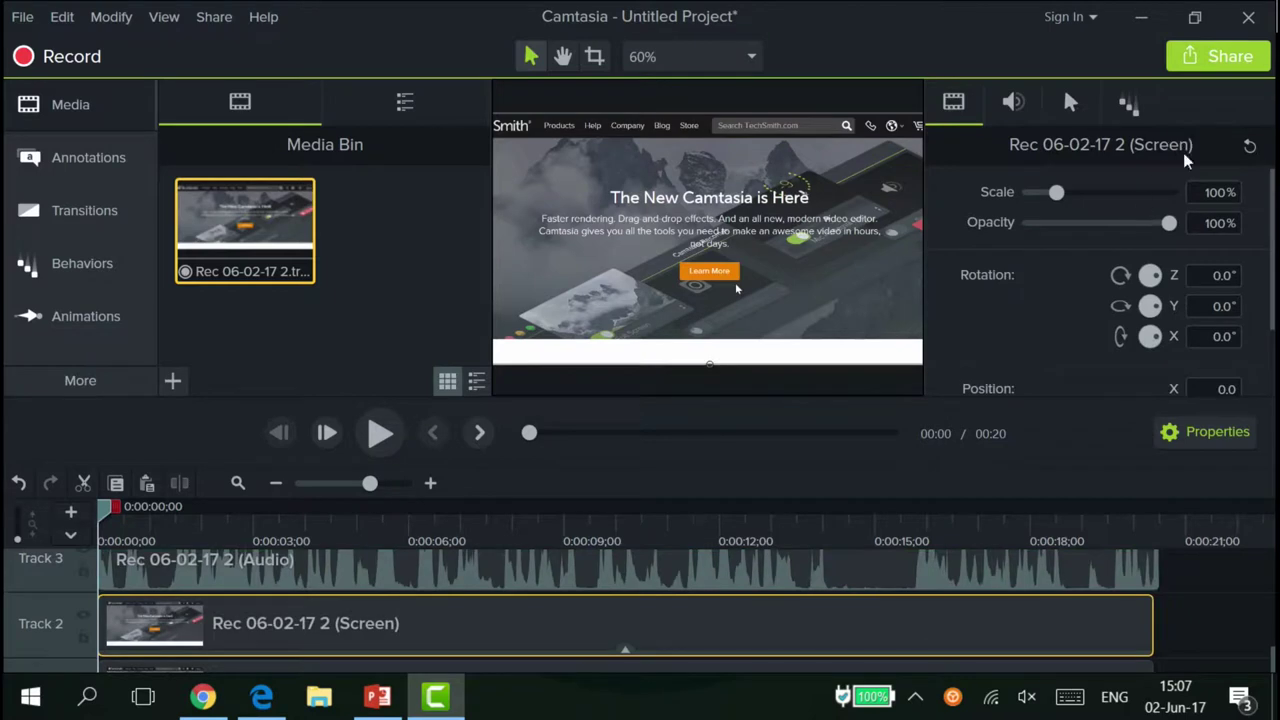
Review the screen clip's behavior, cursor, audio and visual properties, and hide the properties again.
click(1122, 110)
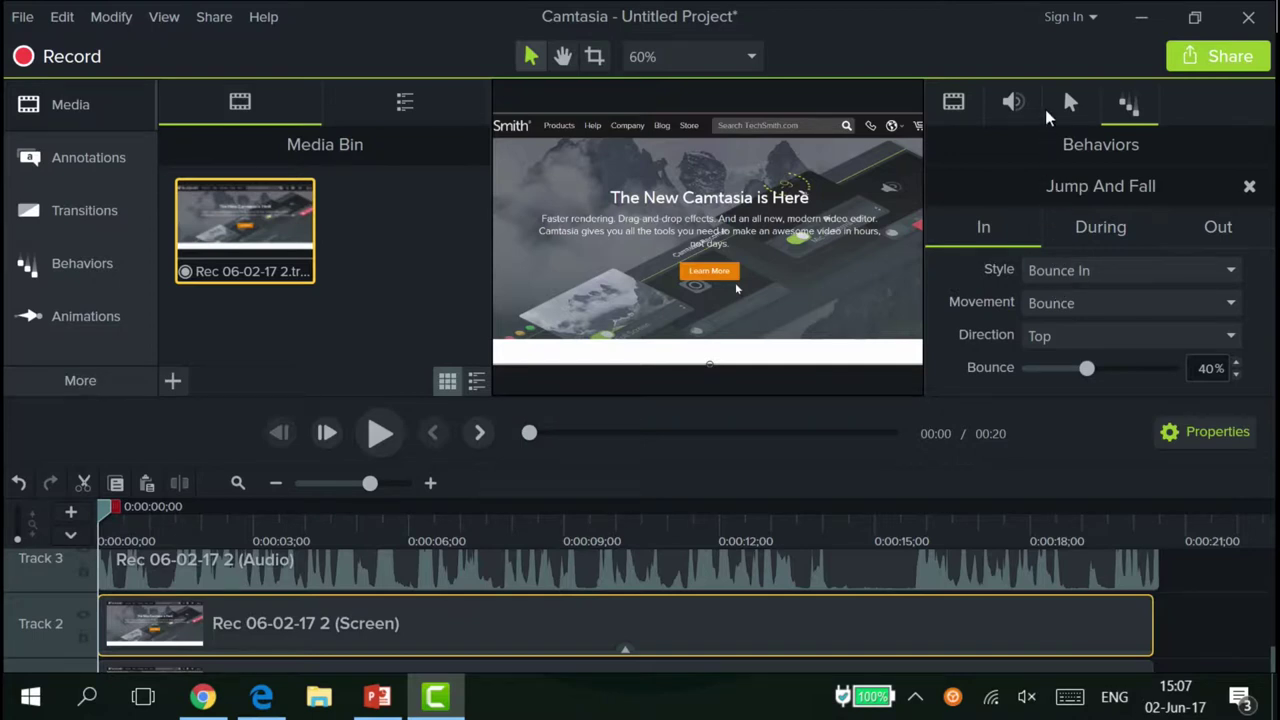
click(1070, 104)
click(1015, 105)
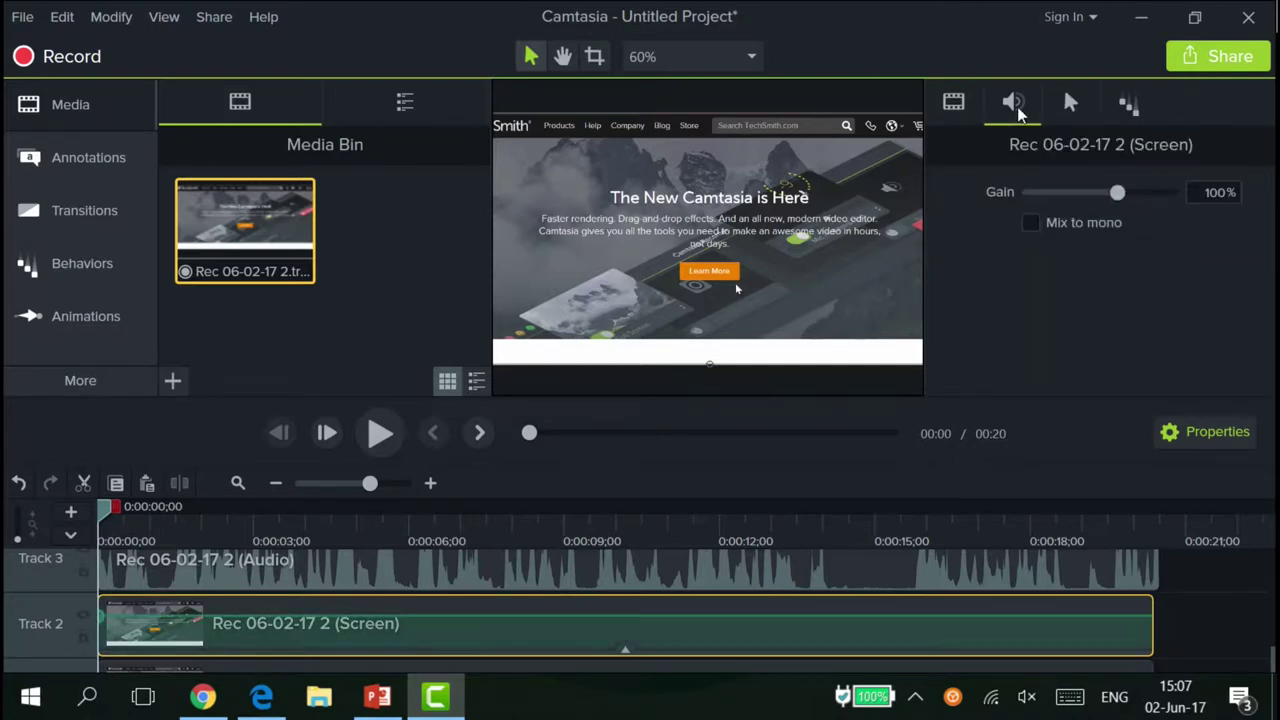
click(955, 110)
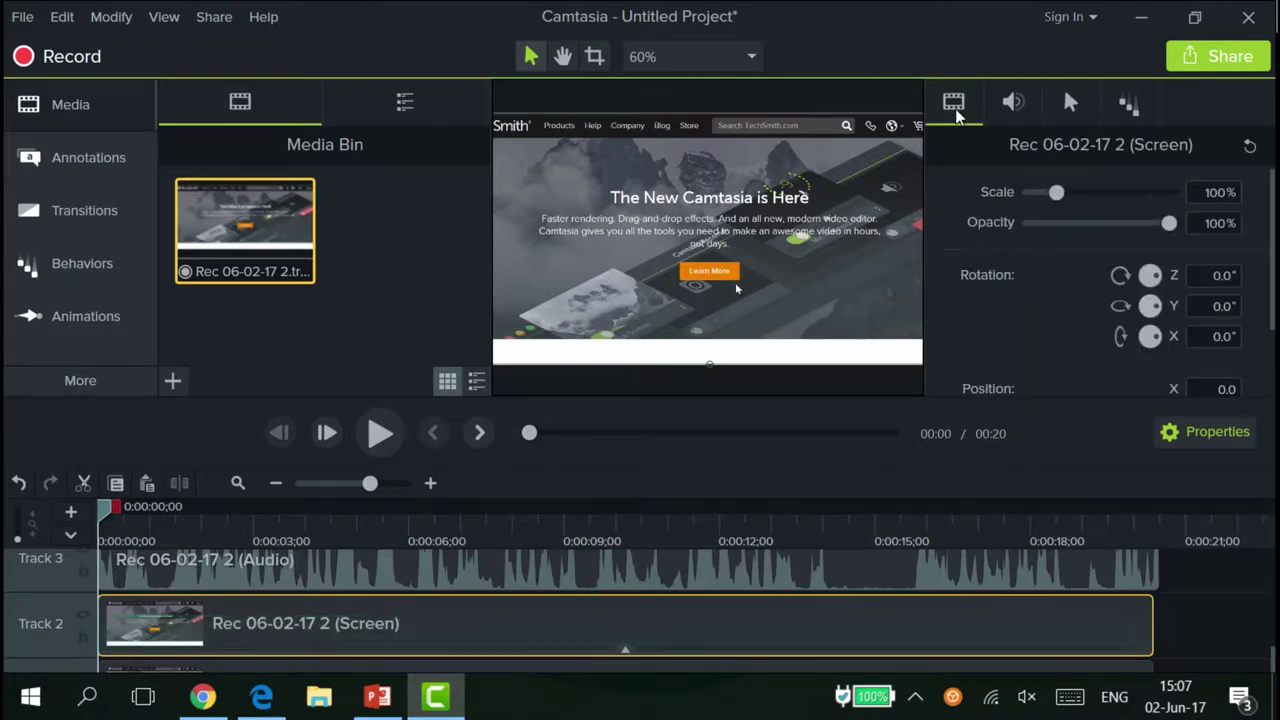
click(1127, 110)
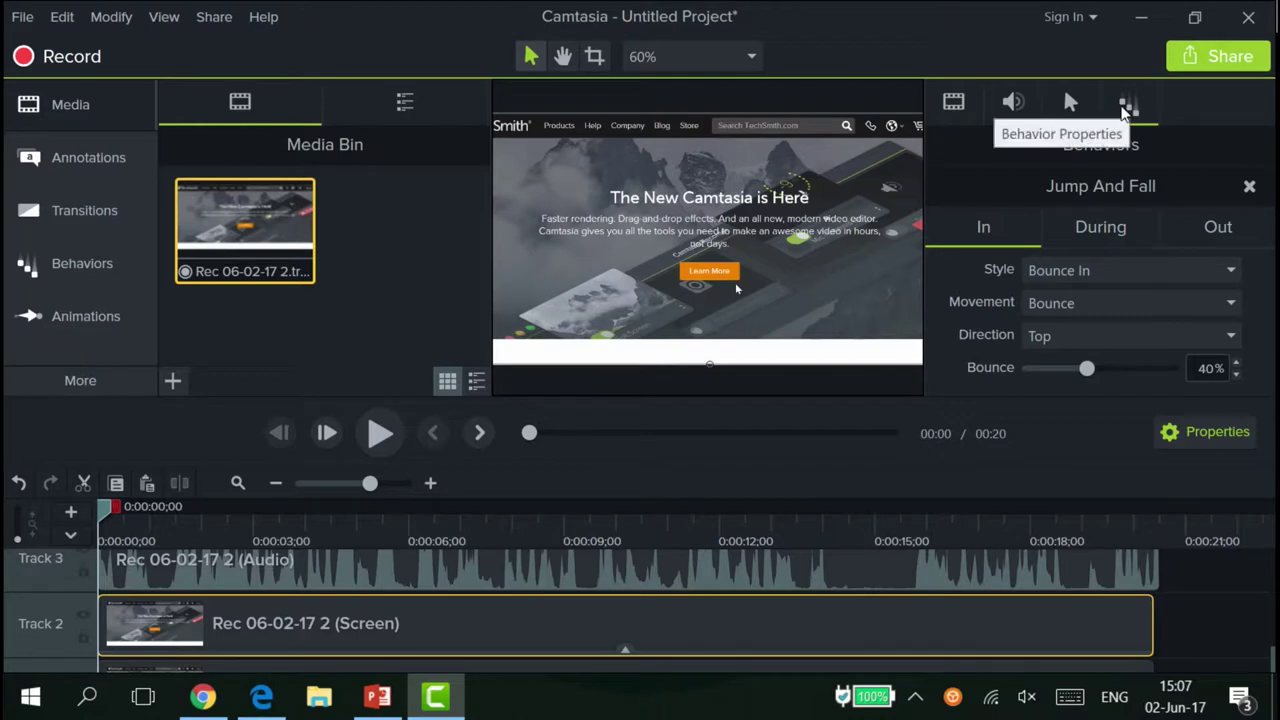
click(953, 102)
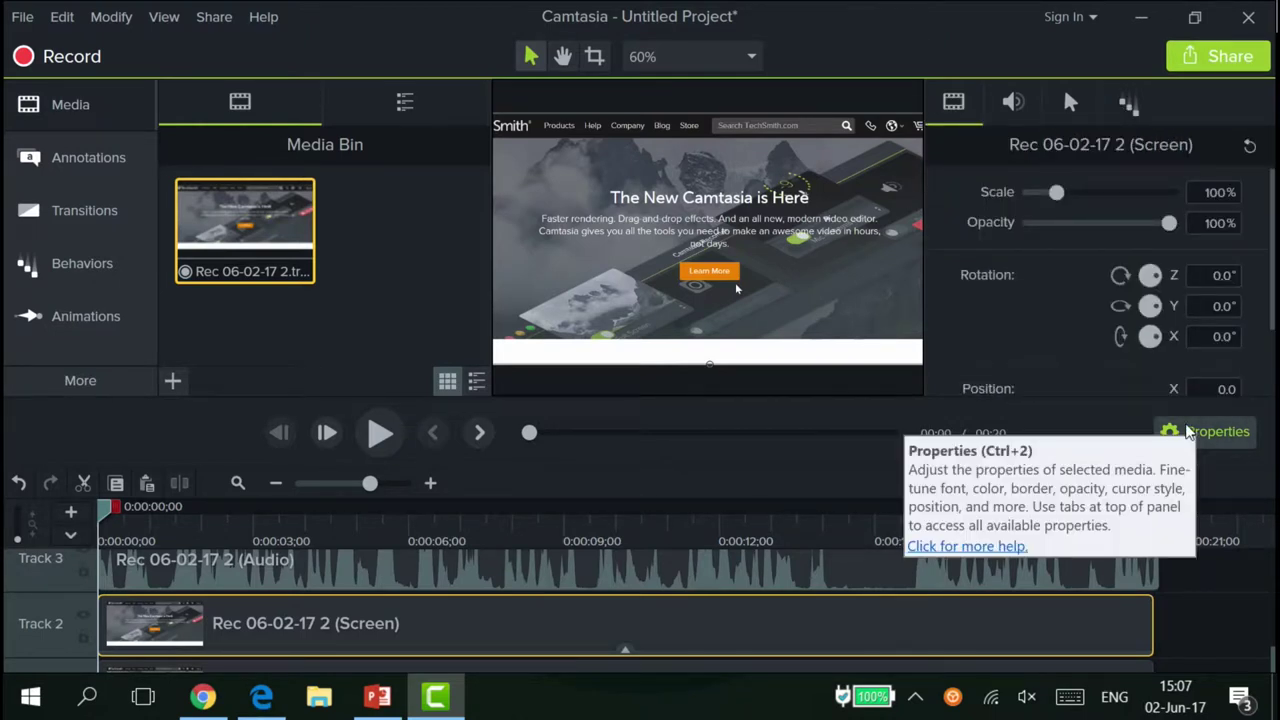
click(1190, 431)
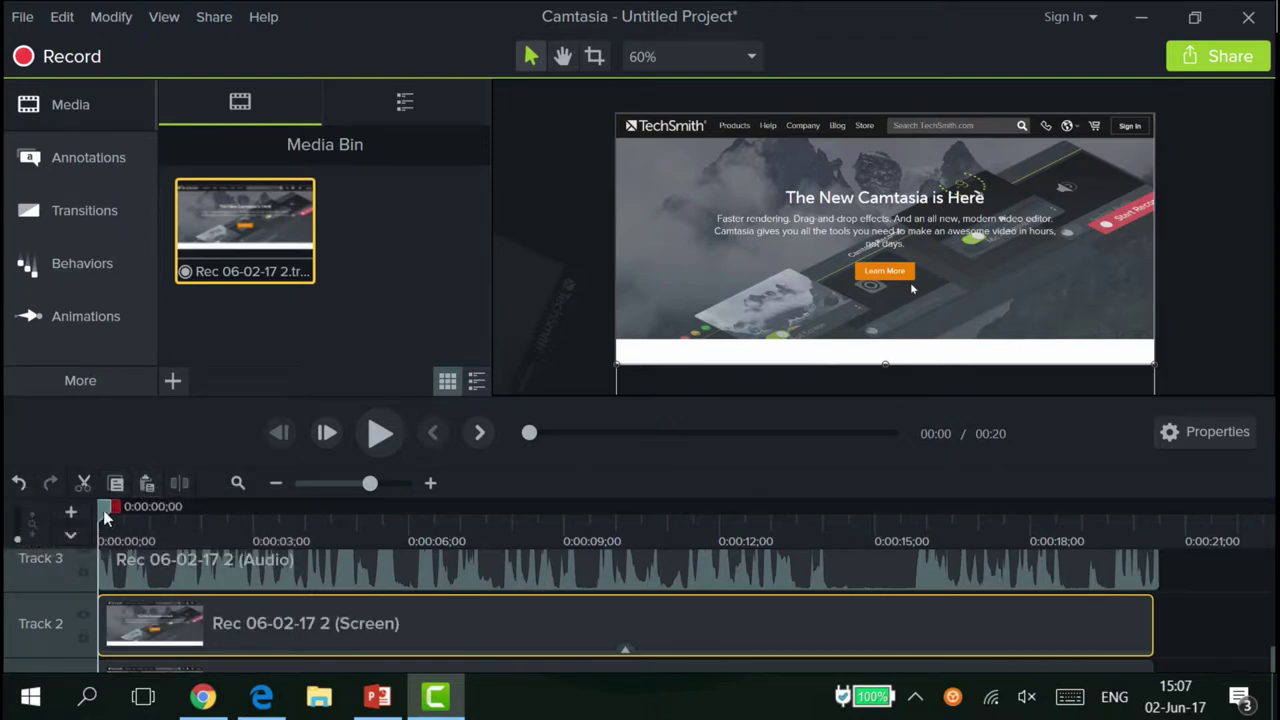
Select the timeline range from about 2 seconds to 0:00:05;16 and split the Track 2 screen clip at the range's end.
click(381, 433)
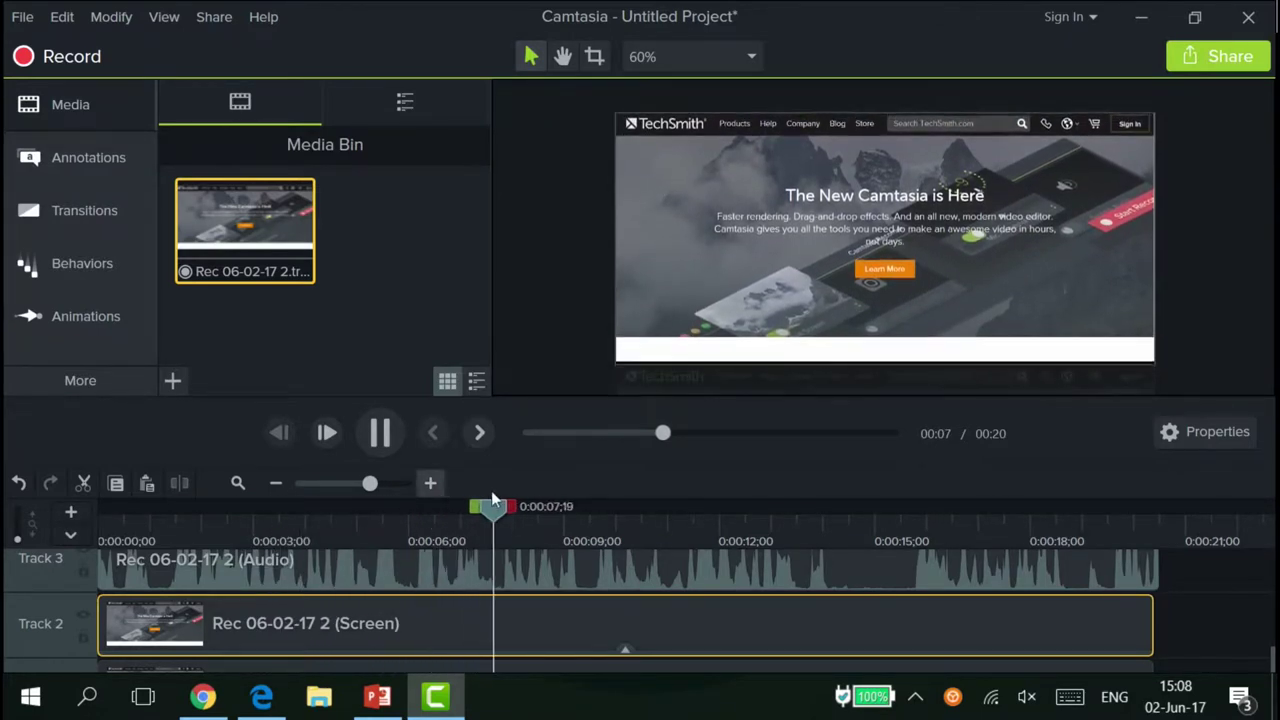
click(385, 433)
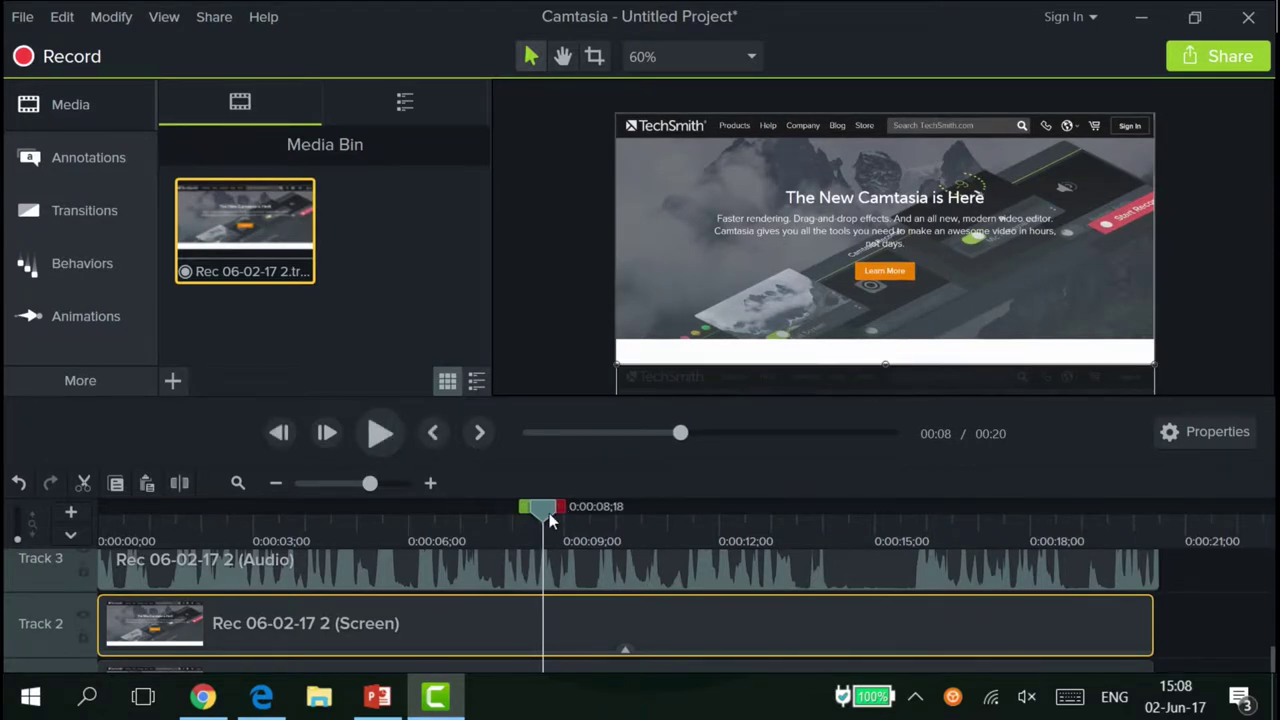
drag(550, 511, 441, 512)
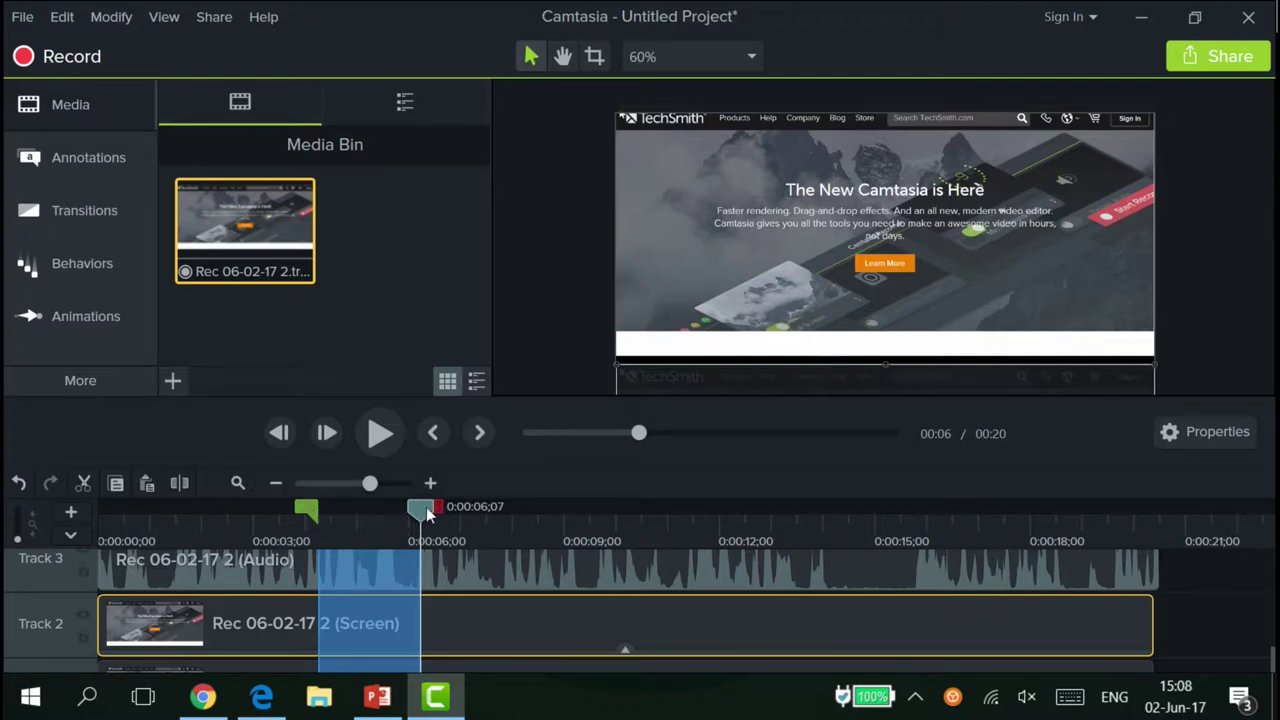
drag(440, 510, 207, 506)
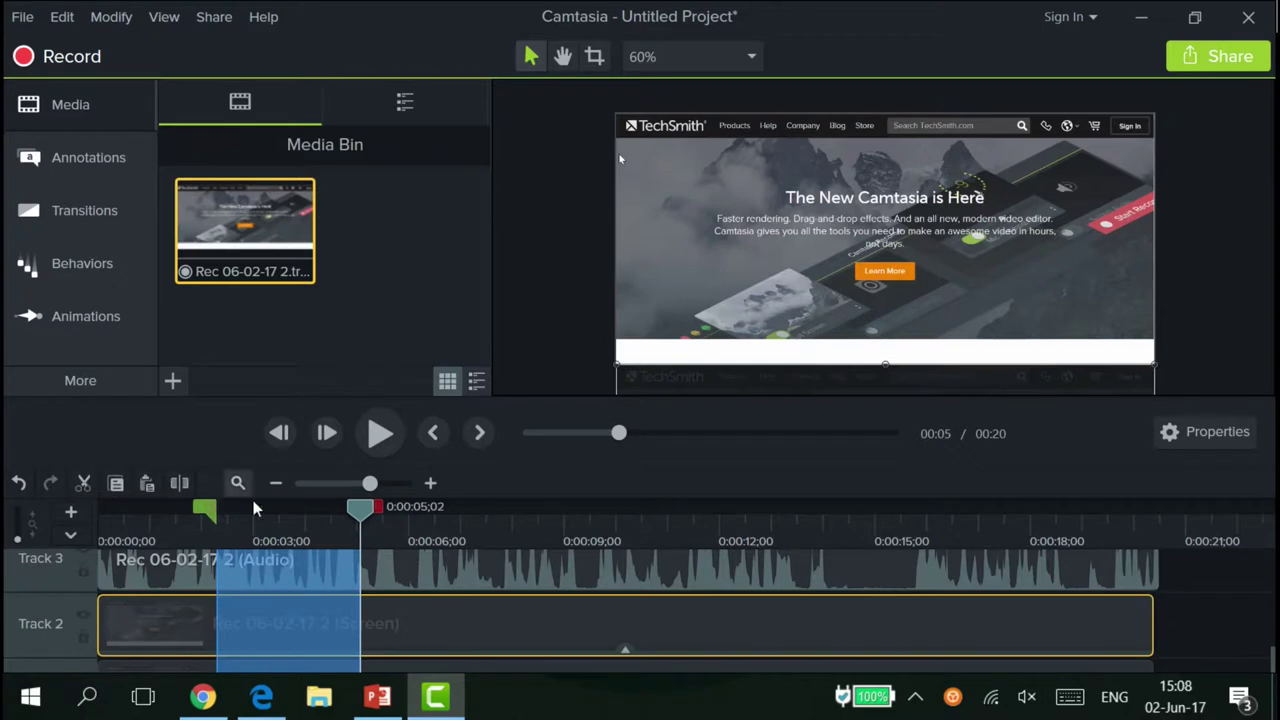
drag(382, 512, 405, 512)
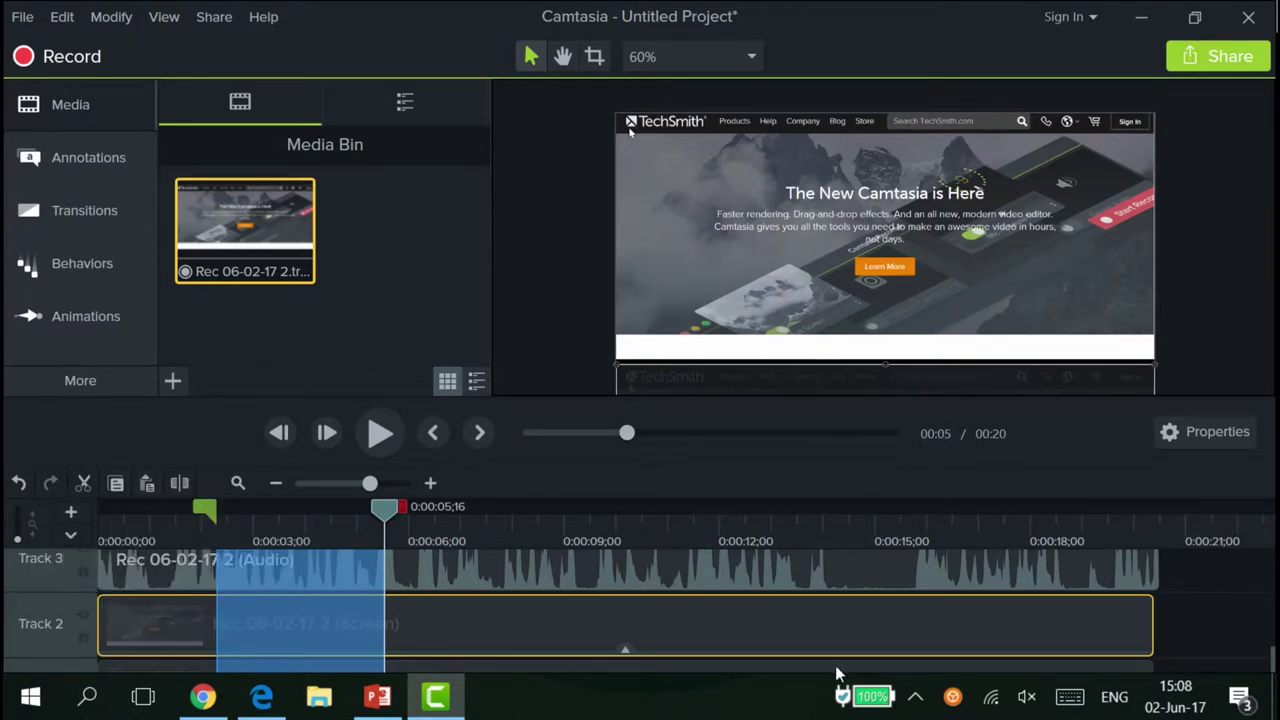
click(174, 482)
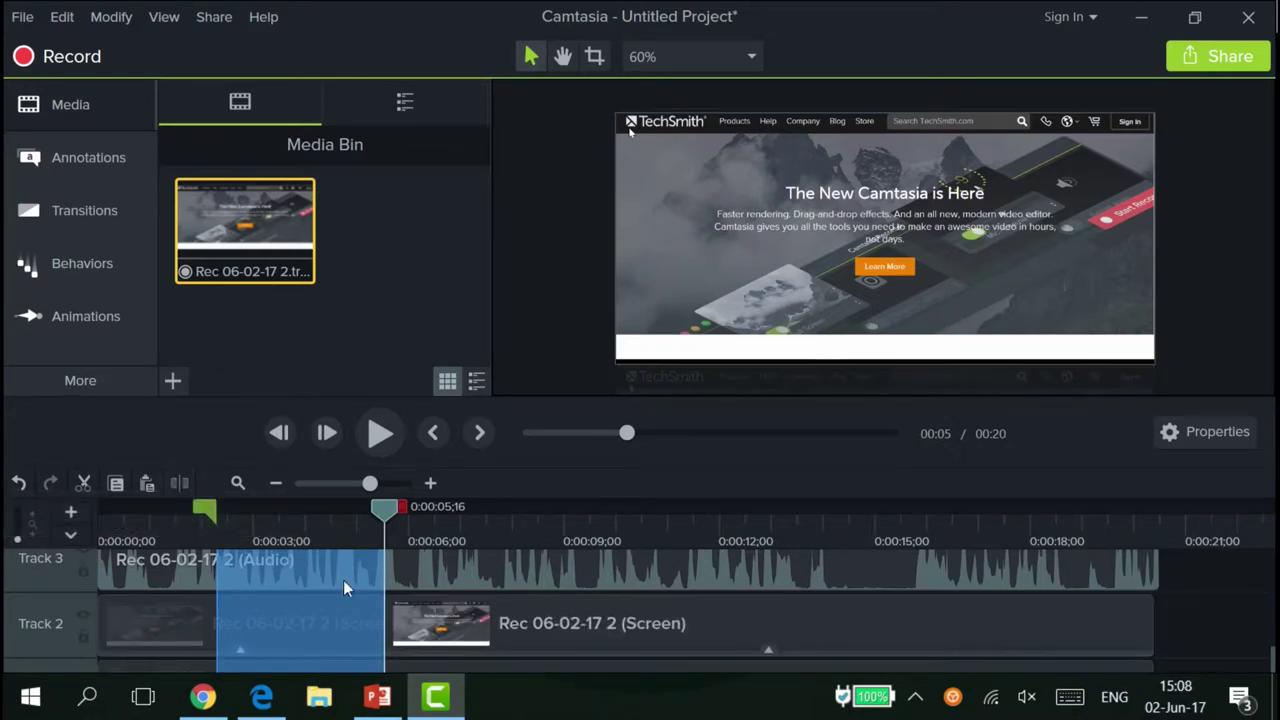
Split the Track 3 audio clip at about 4 seconds, inside the selected time range.
click(447, 584)
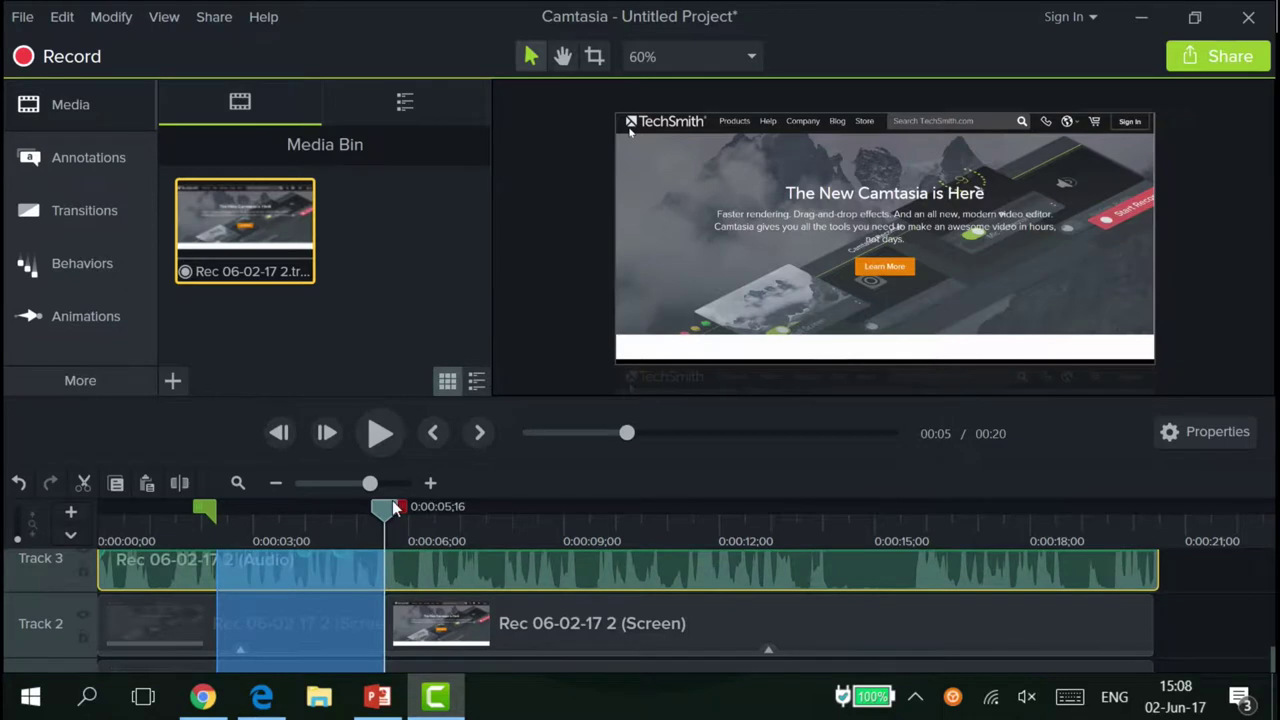
drag(384, 512, 318, 516)
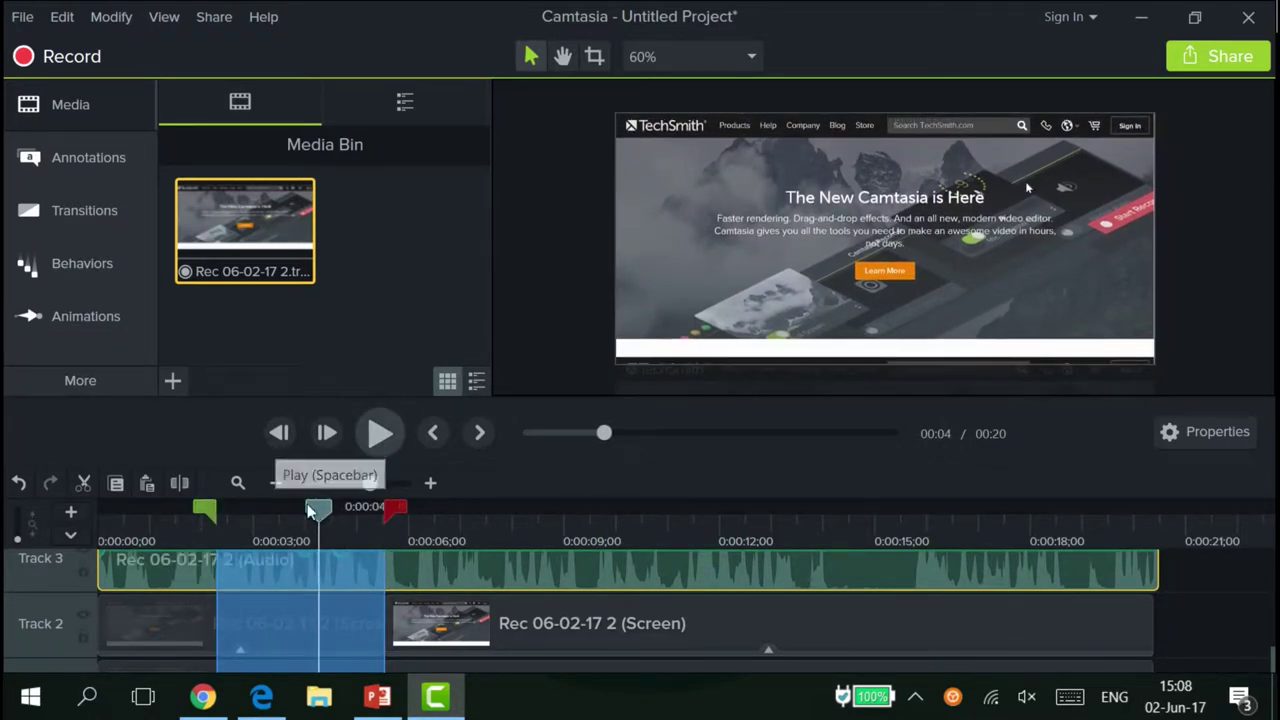
click(180, 485)
Clear the time range selection and select the split audio and screen pieces in turn to check the cuts.
click(480, 640)
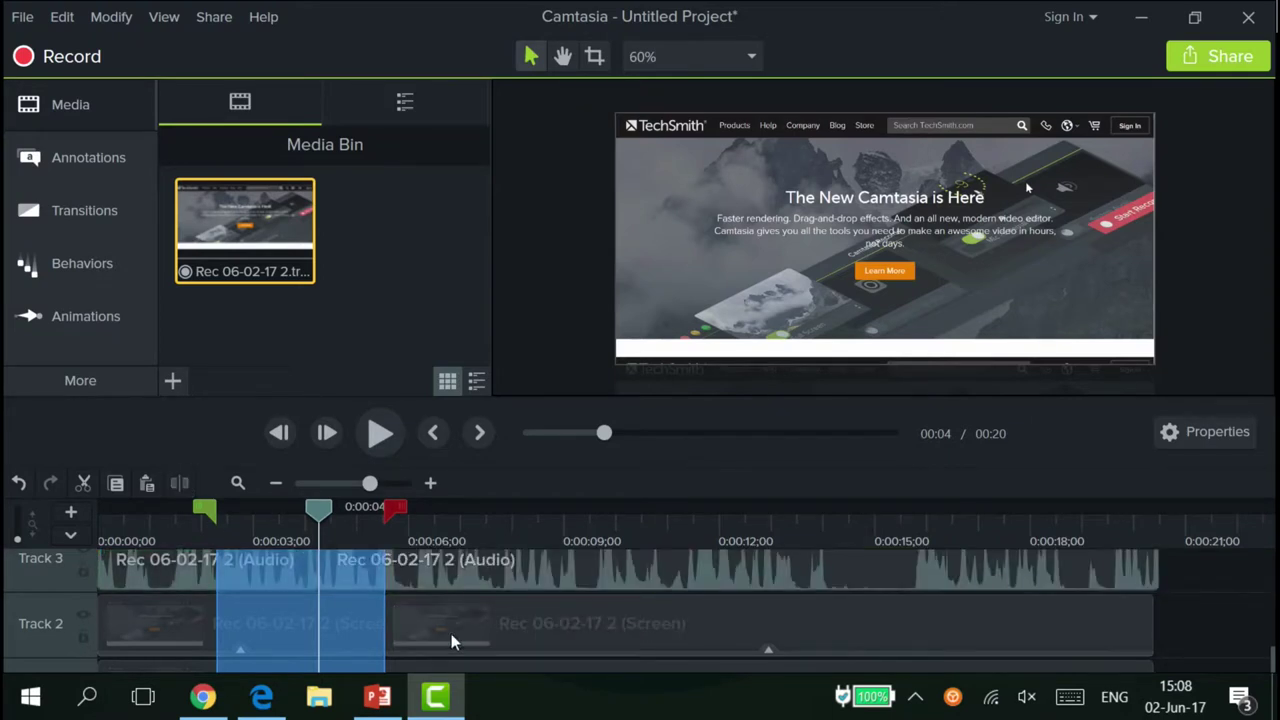
click(169, 566)
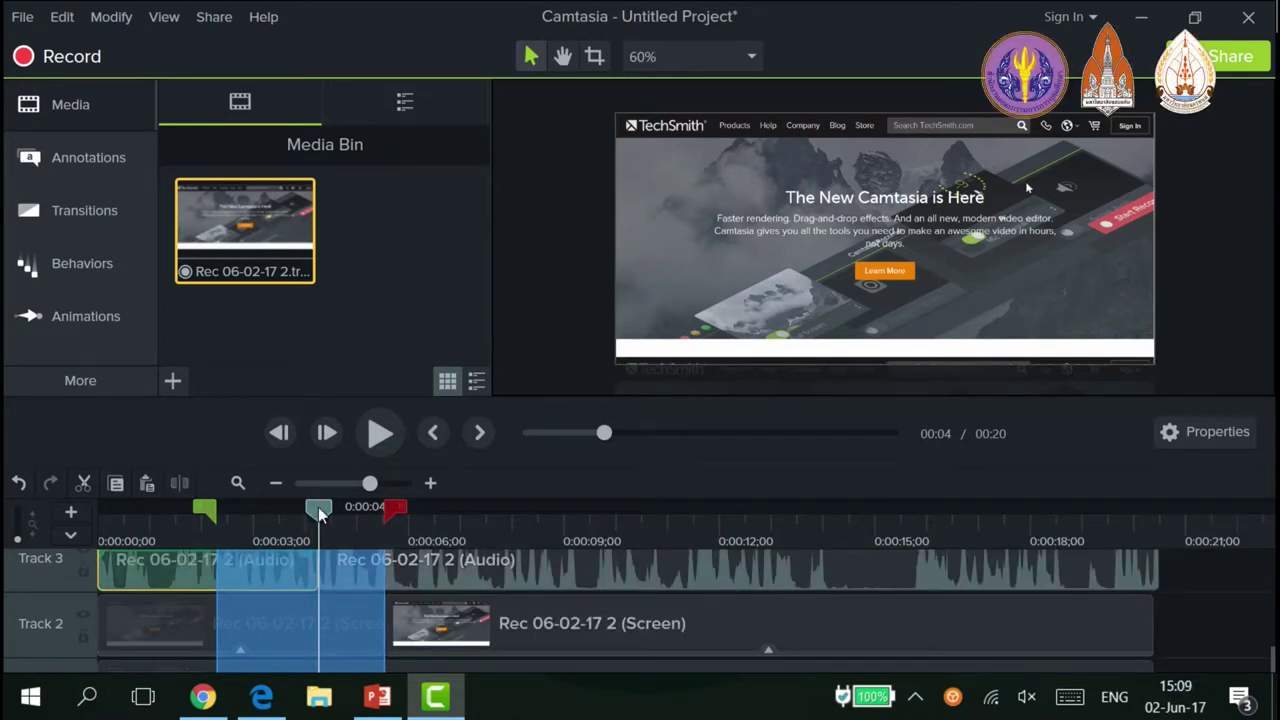
drag(320, 512, 87, 492)
click(276, 631)
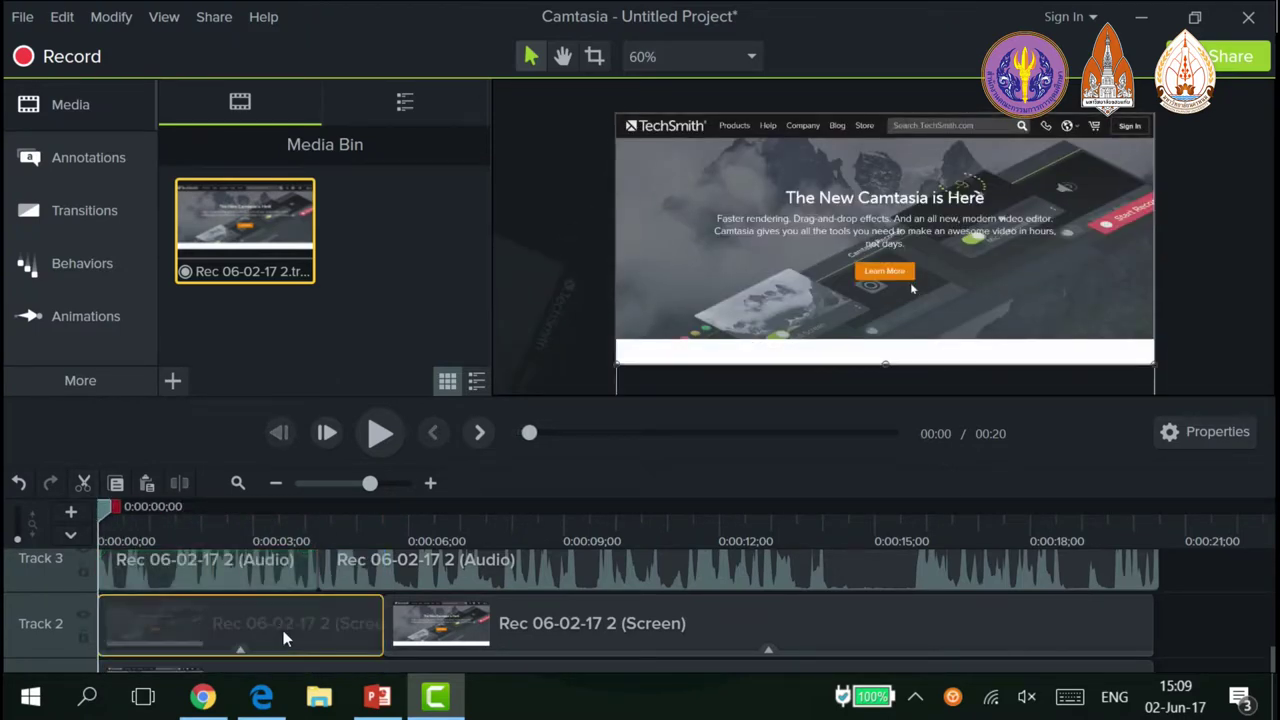
click(285, 550)
click(285, 563)
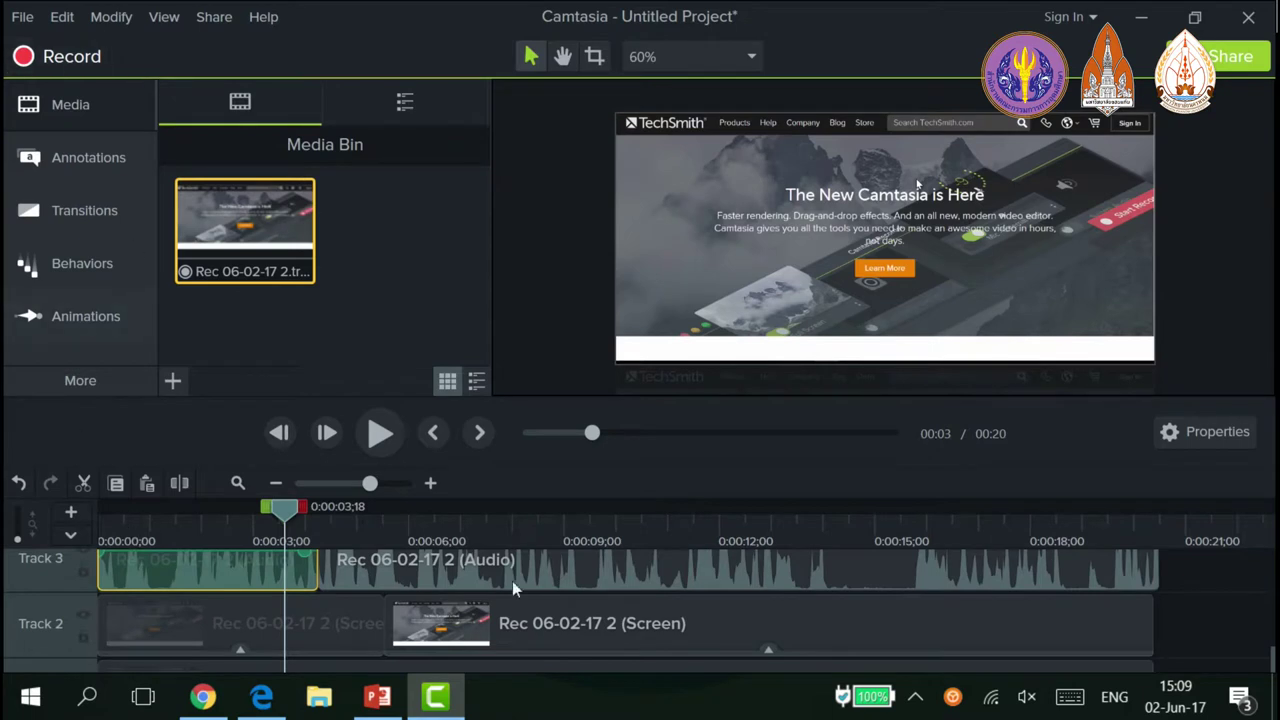
click(379, 630)
click(419, 623)
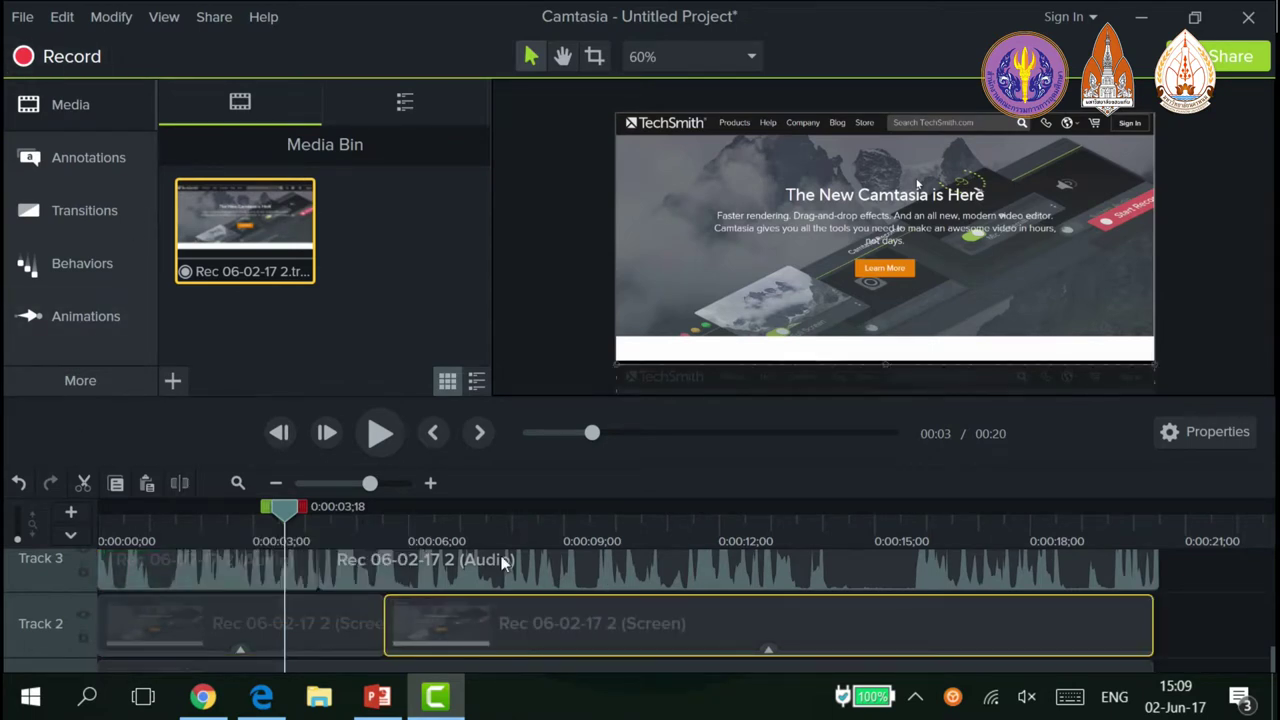
click(503, 563)
click(318, 617)
click(210, 580)
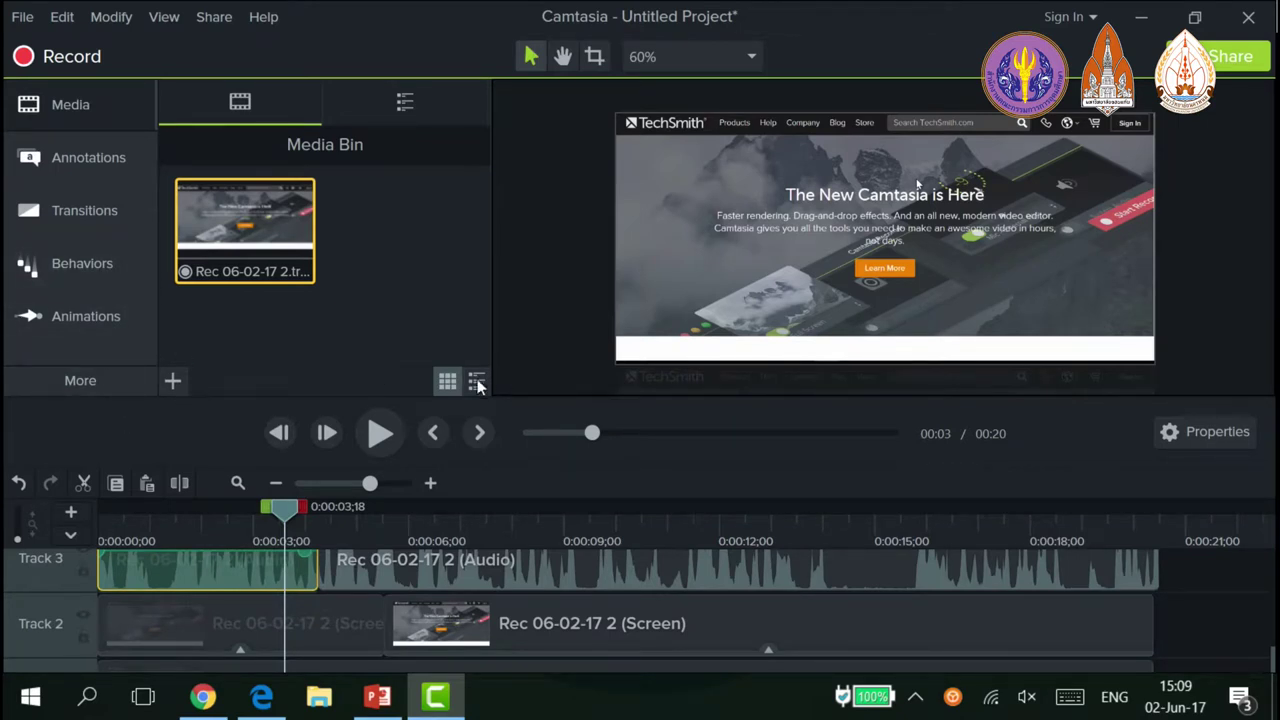
click(313, 588)
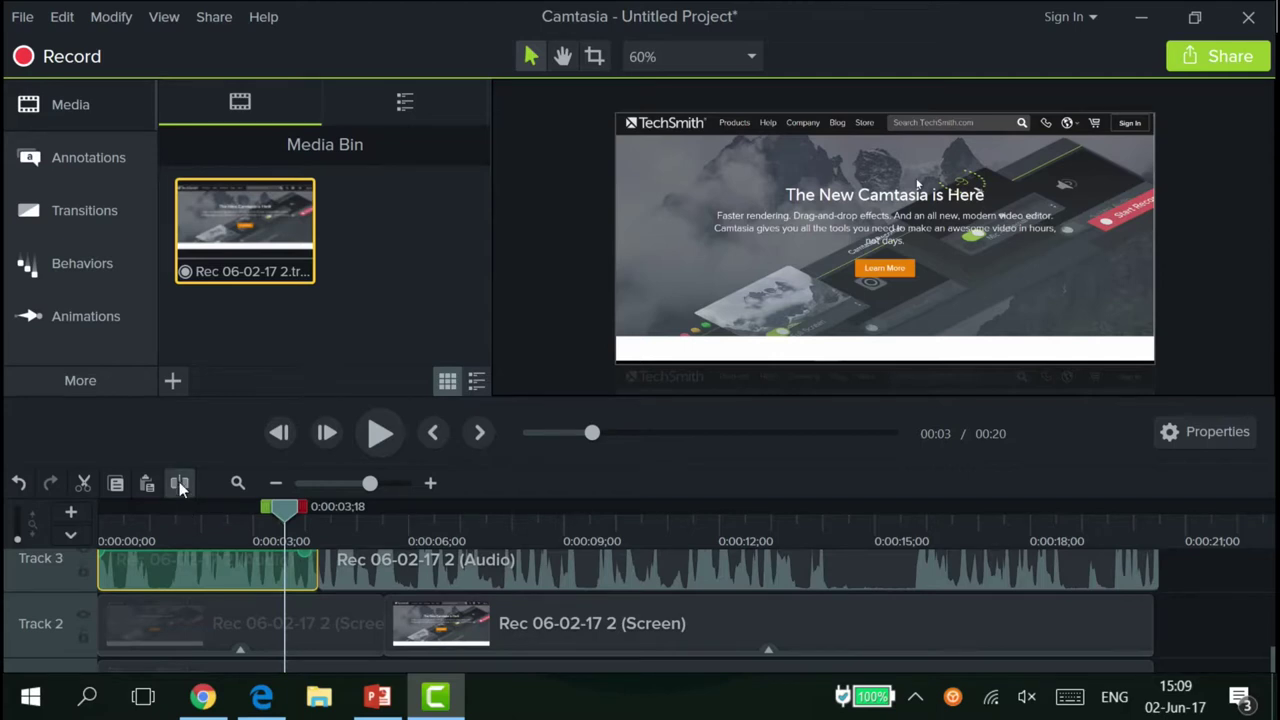
Browse the full set of callout annotations and filter them to the Abstract style.
click(89, 164)
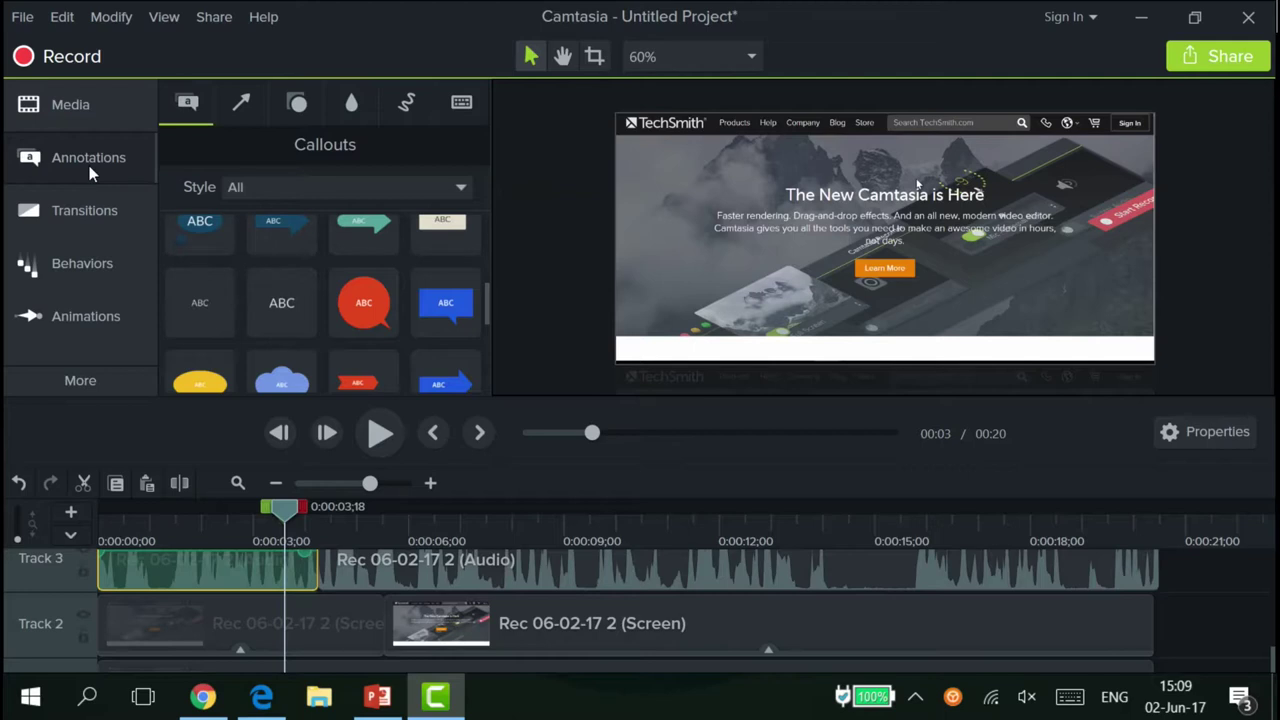
scroll(450, 232, down, 4)
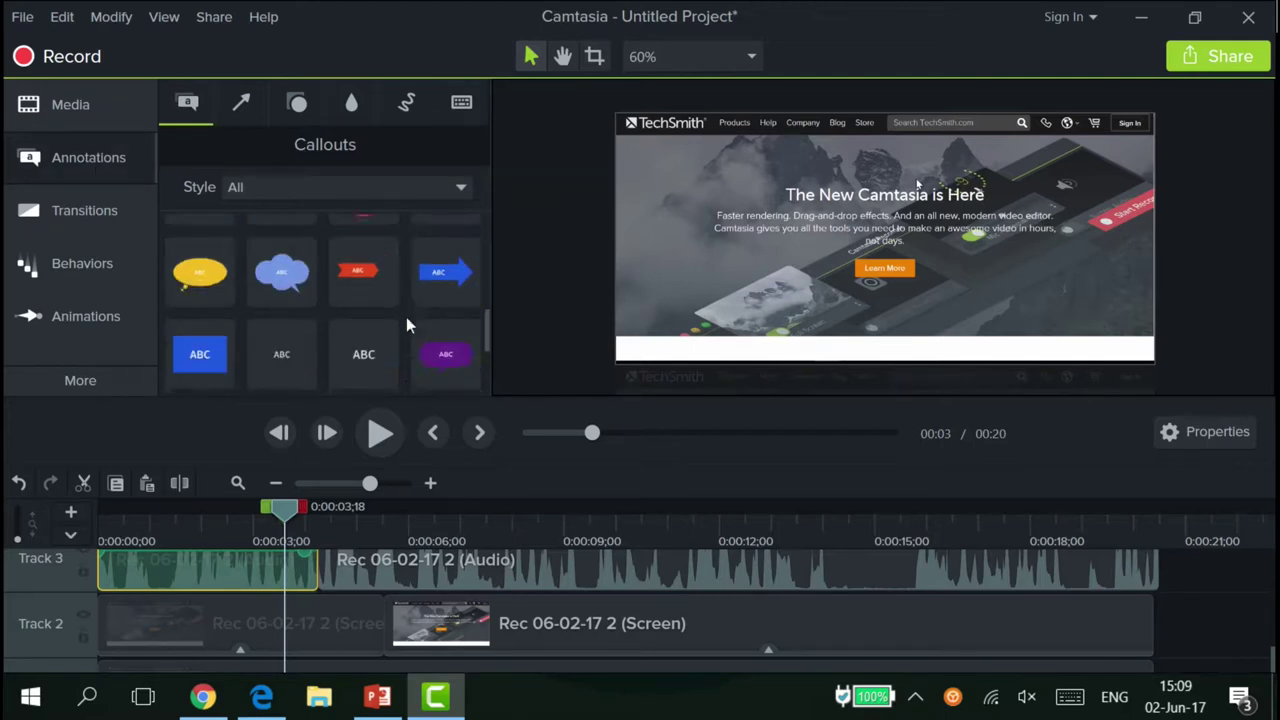
scroll(283, 290, up, 6)
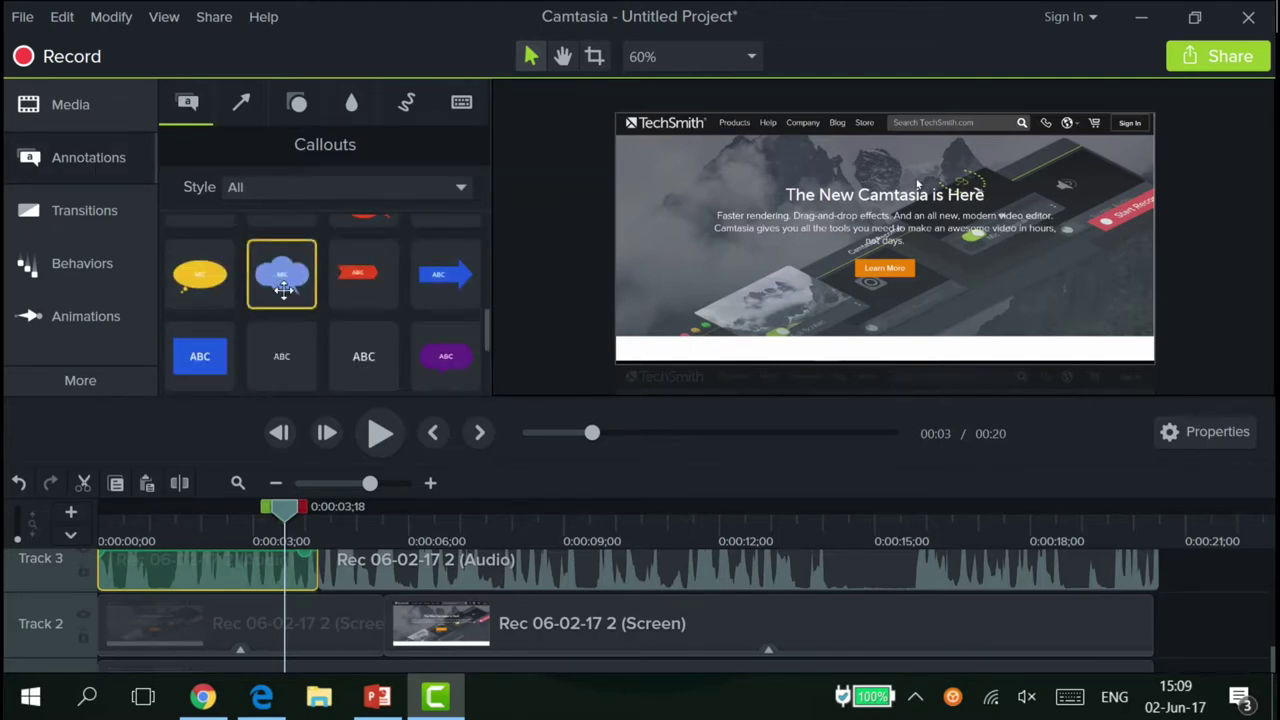
click(290, 190)
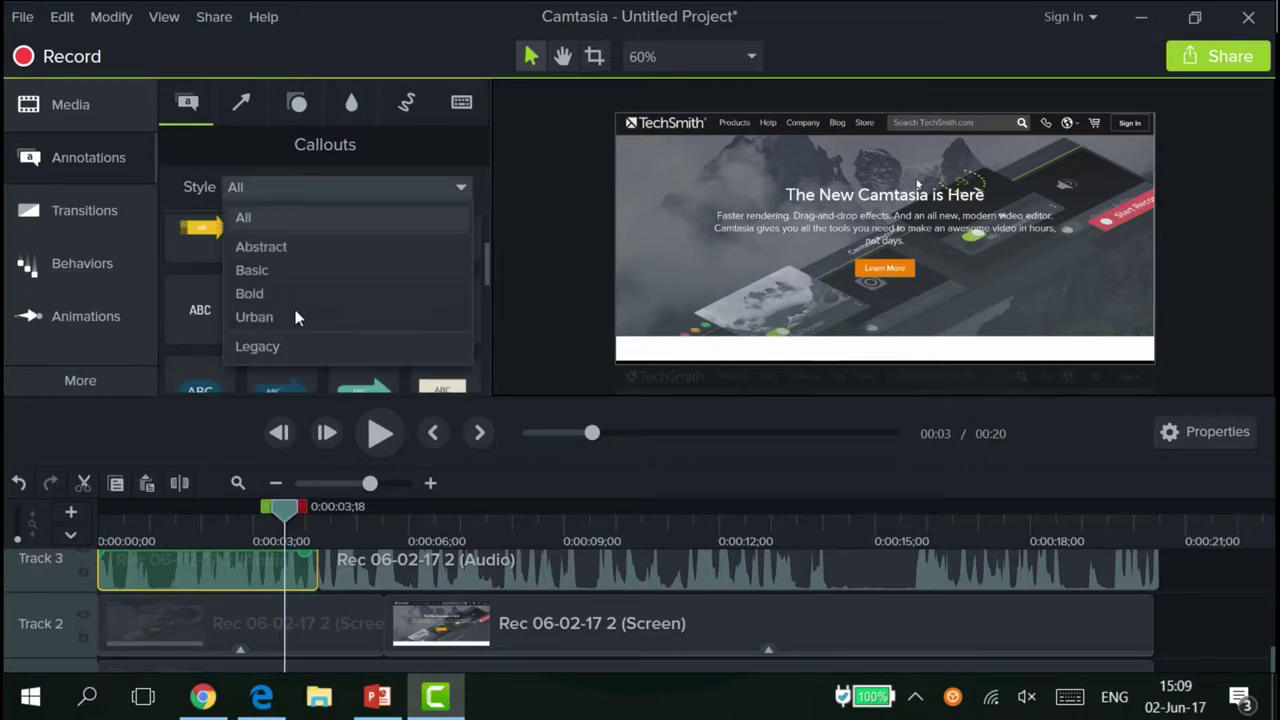
click(321, 188)
click(311, 190)
click(285, 252)
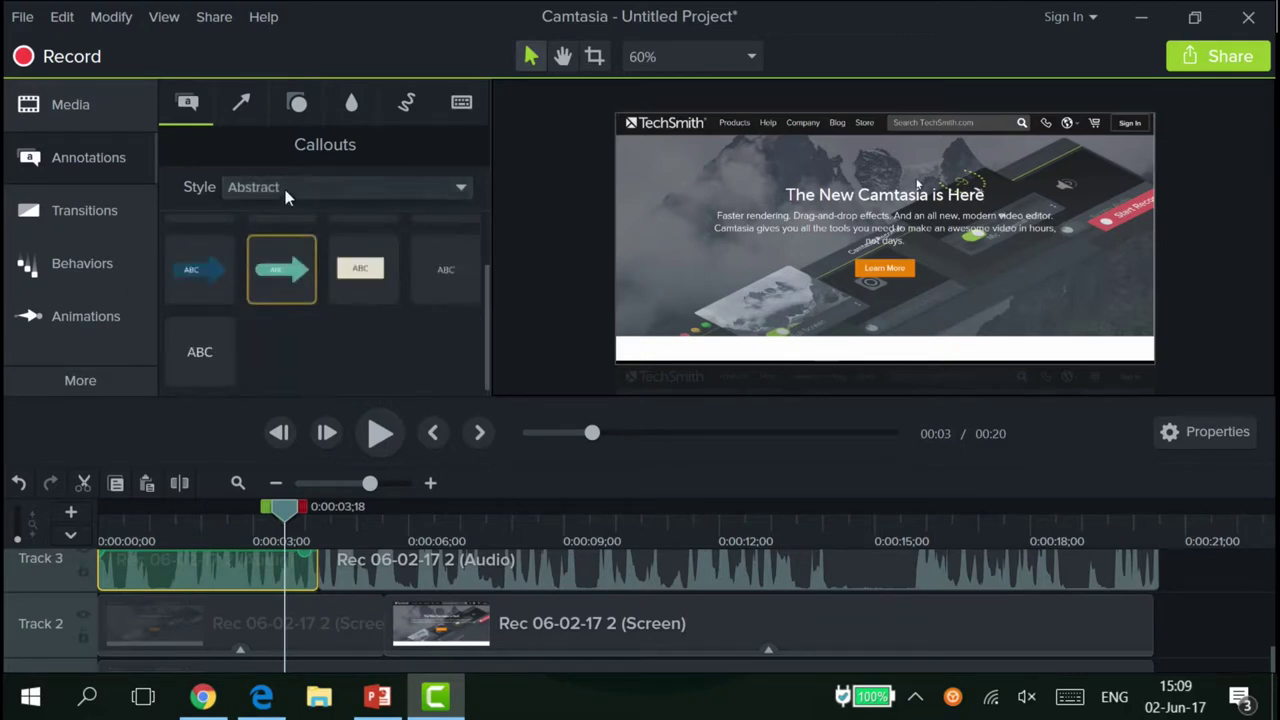
Look through the callouts offered in the Bold and Legacy styles.
click(284, 188)
click(281, 295)
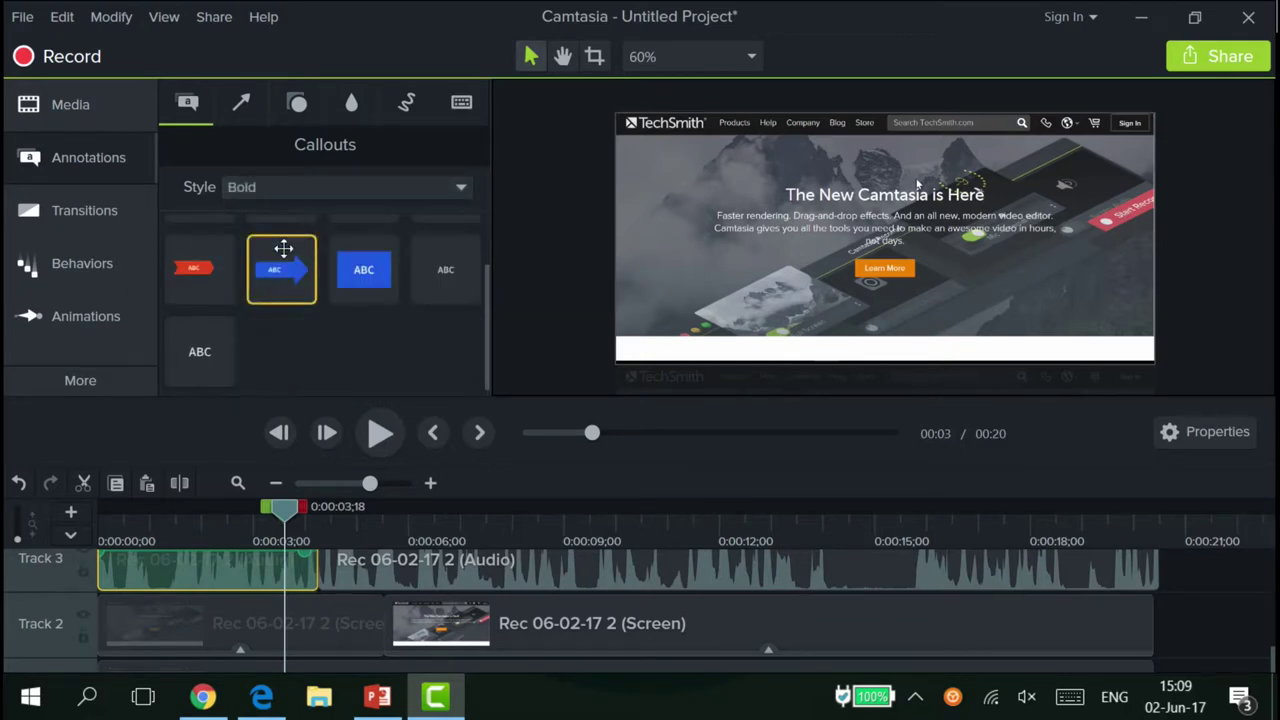
click(284, 192)
click(293, 290)
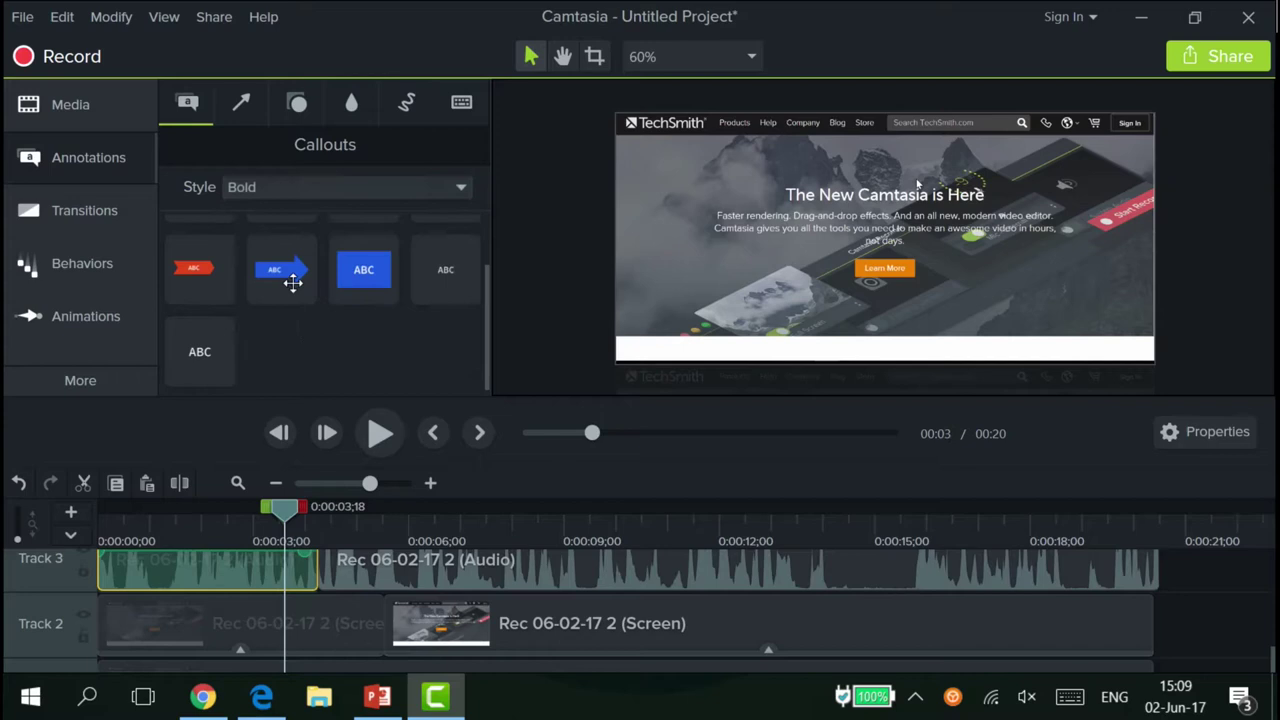
click(293, 188)
click(293, 347)
scroll(346, 236, up, 5)
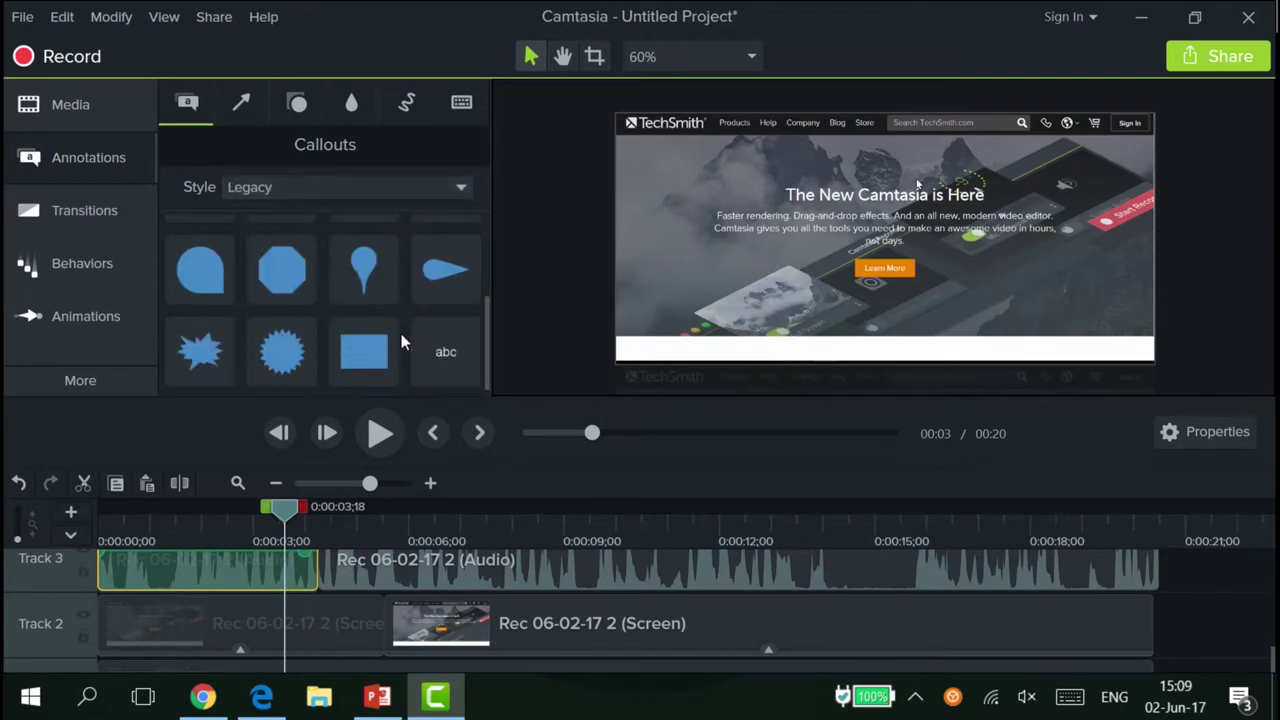
List callouts of all styles again and add the red speech-bubble callout at the start of Track 4.
click(339, 188)
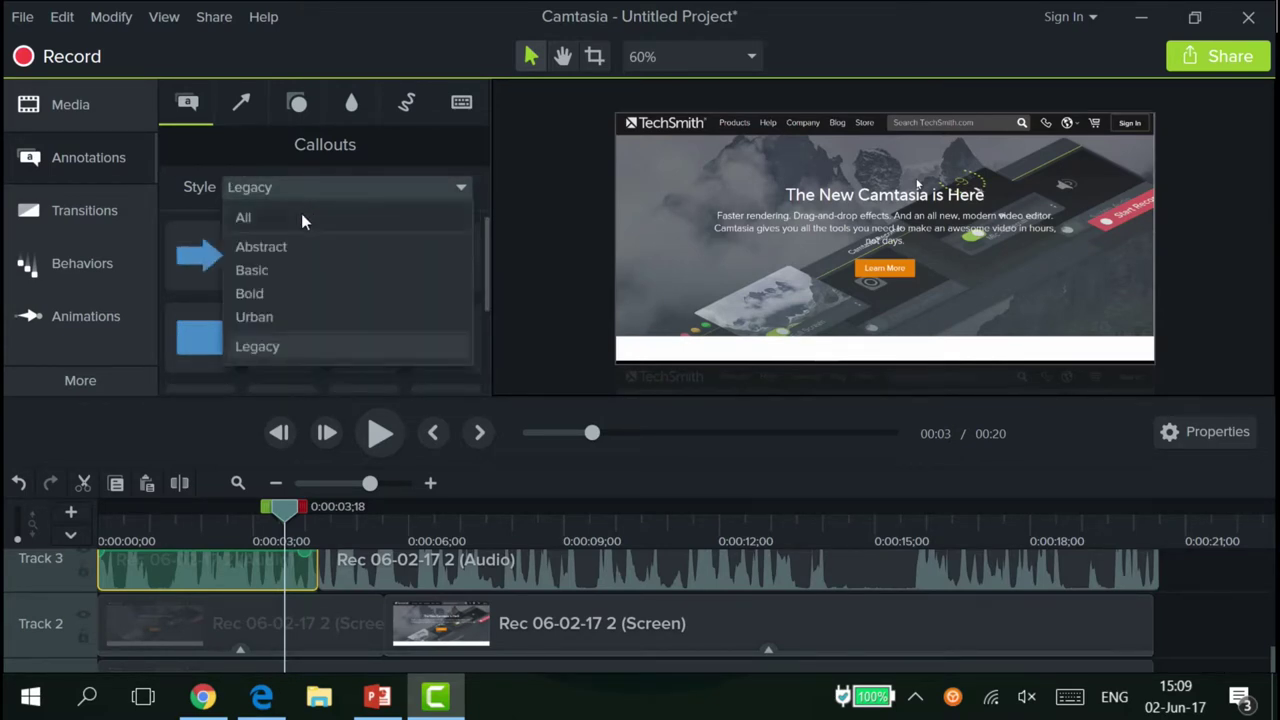
click(301, 213)
scroll(279, 322, down, 3)
scroll(281, 322, down, 5)
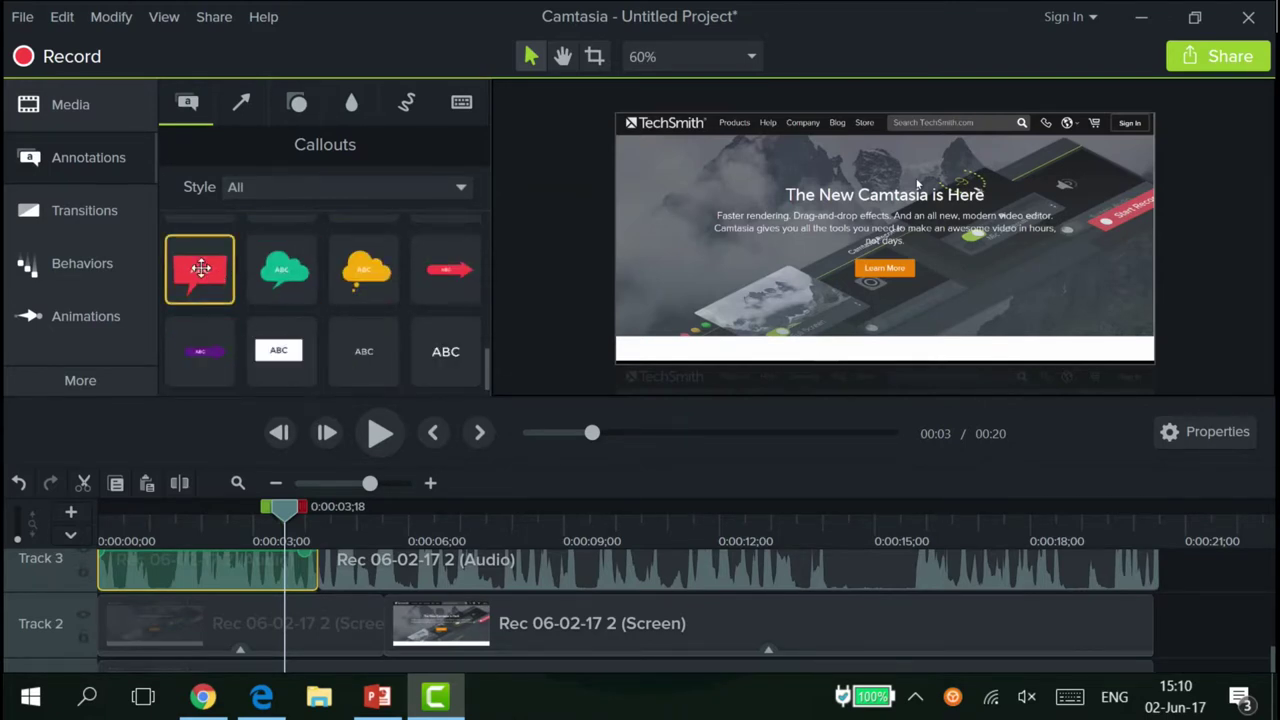
scroll(151, 582, up, 3)
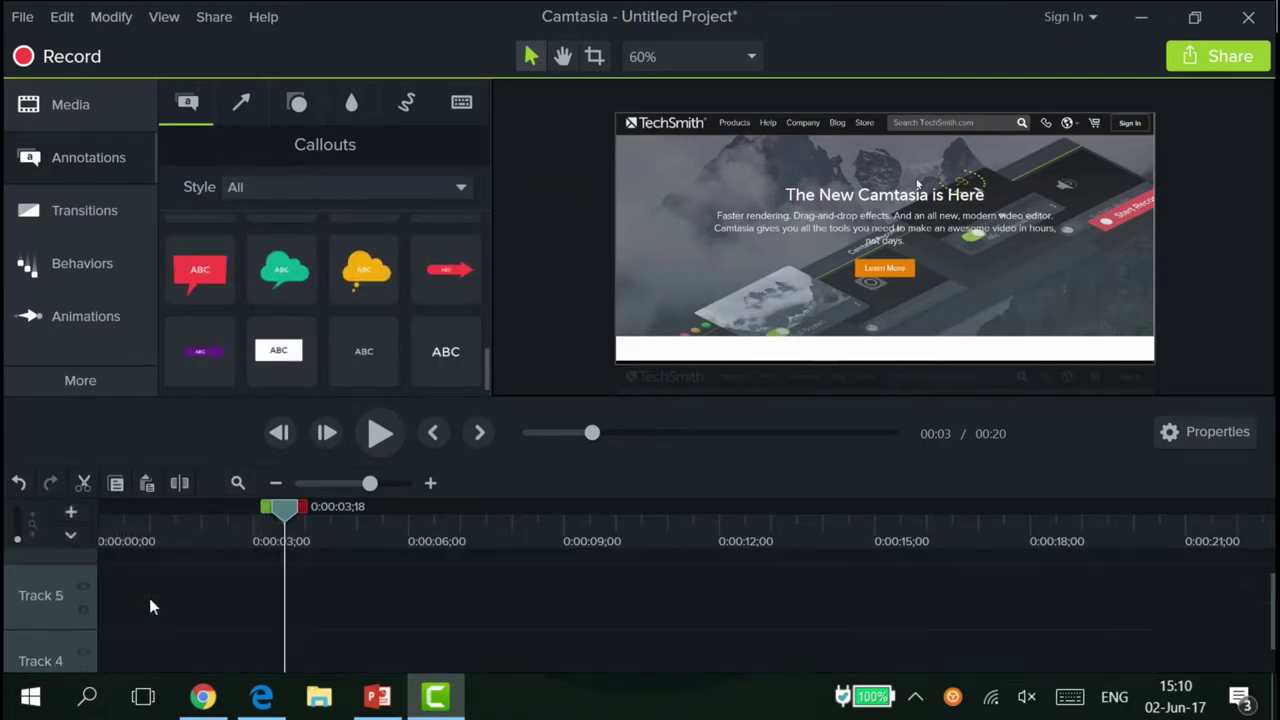
scroll(182, 577, up, 1)
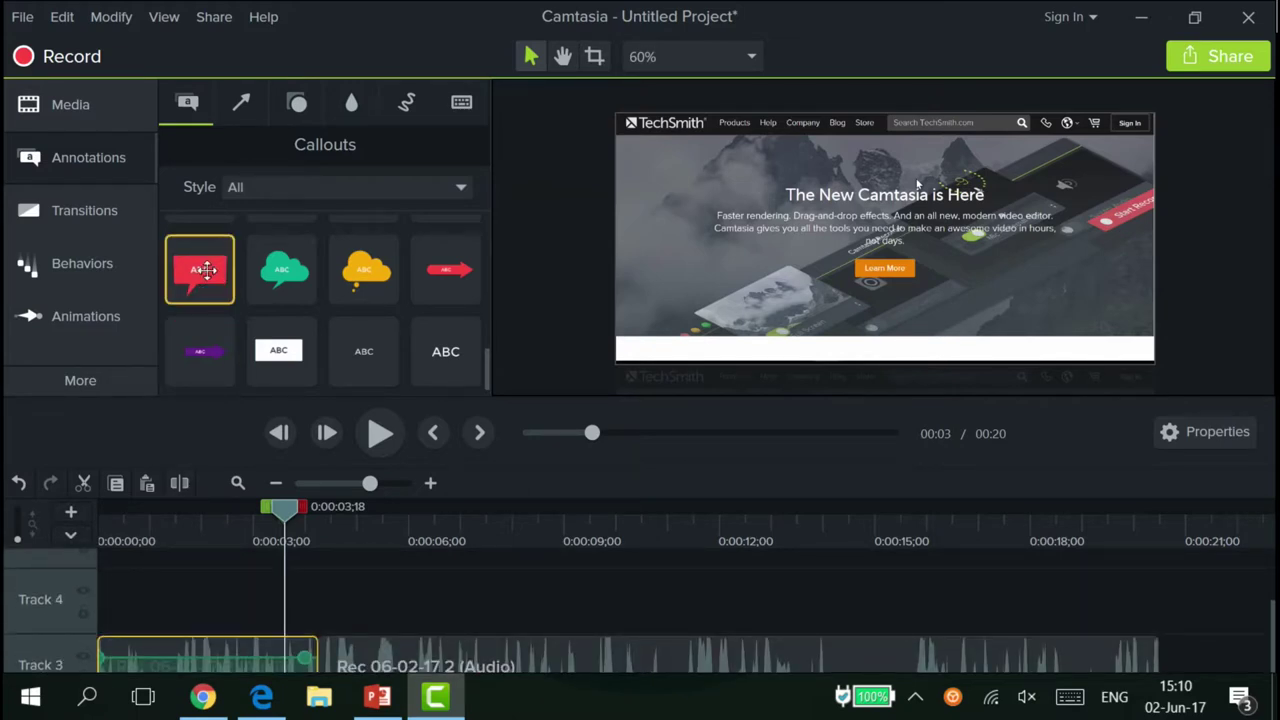
drag(205, 270, 134, 600)
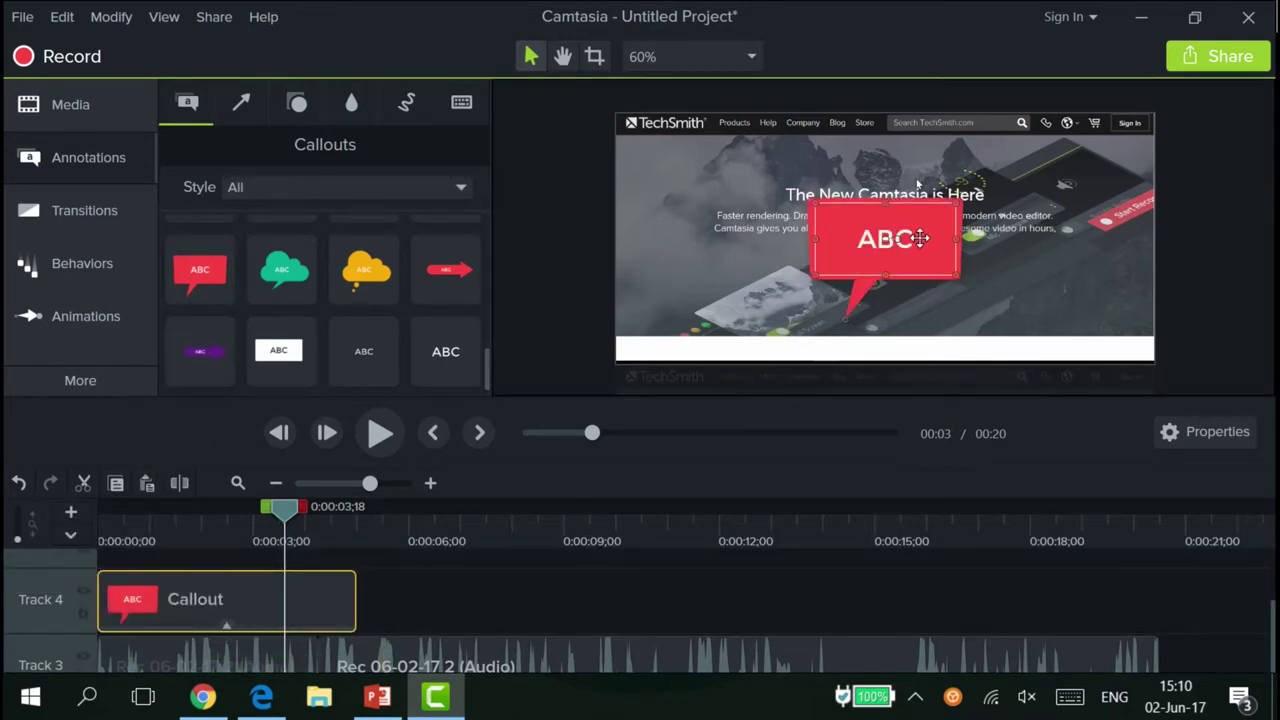
Move the red callout beside the website headline on the canvas and replace its text with Camtasia.
drag(909, 237, 1025, 205)
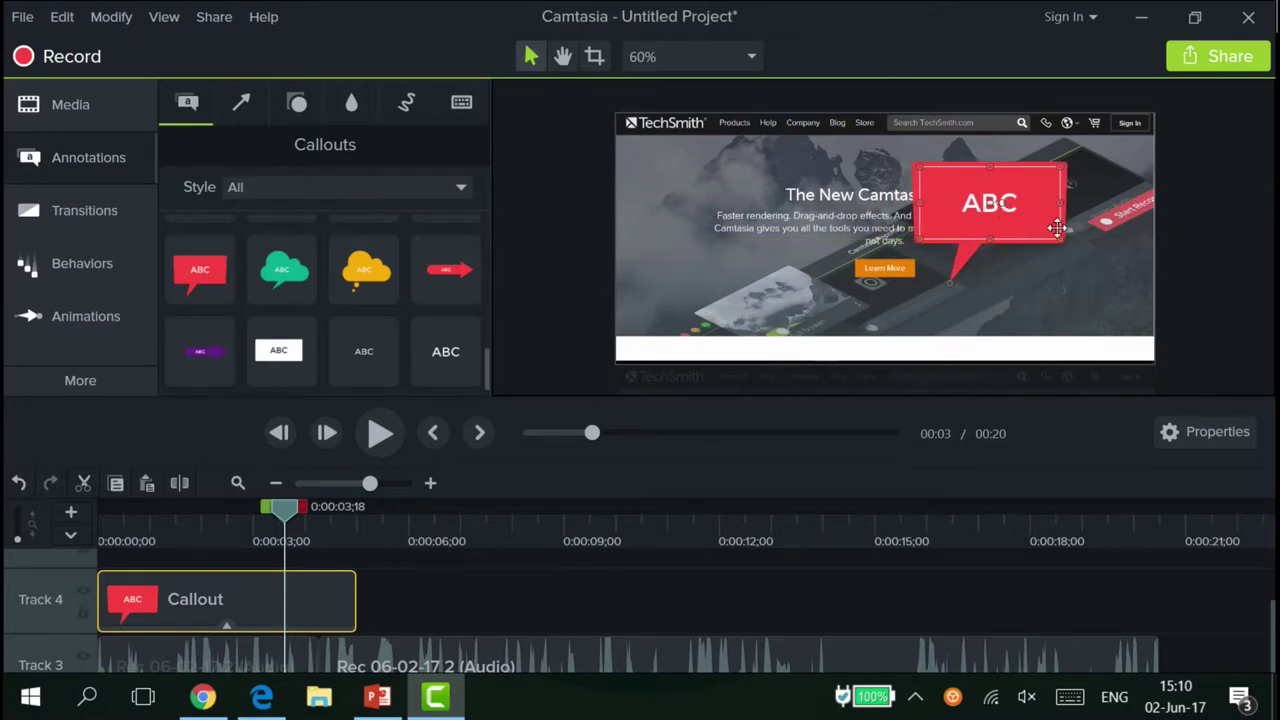
double_click(1018, 200)
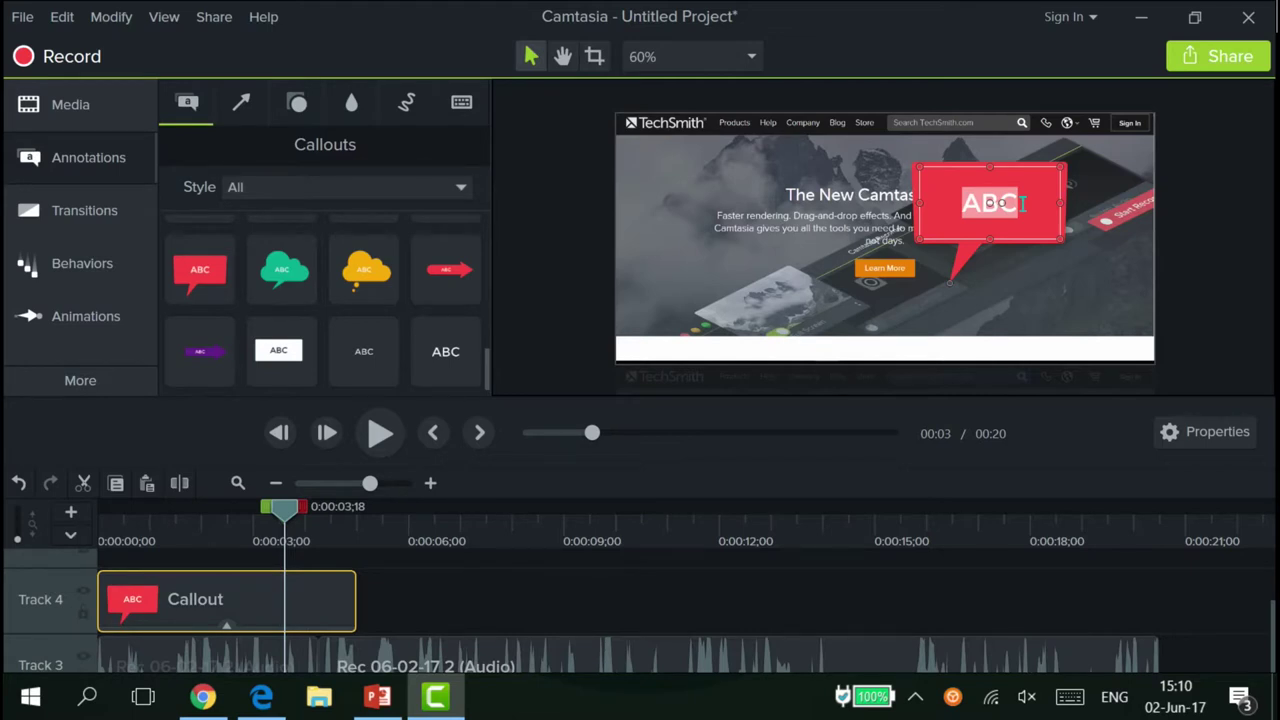
text(Camtasia)
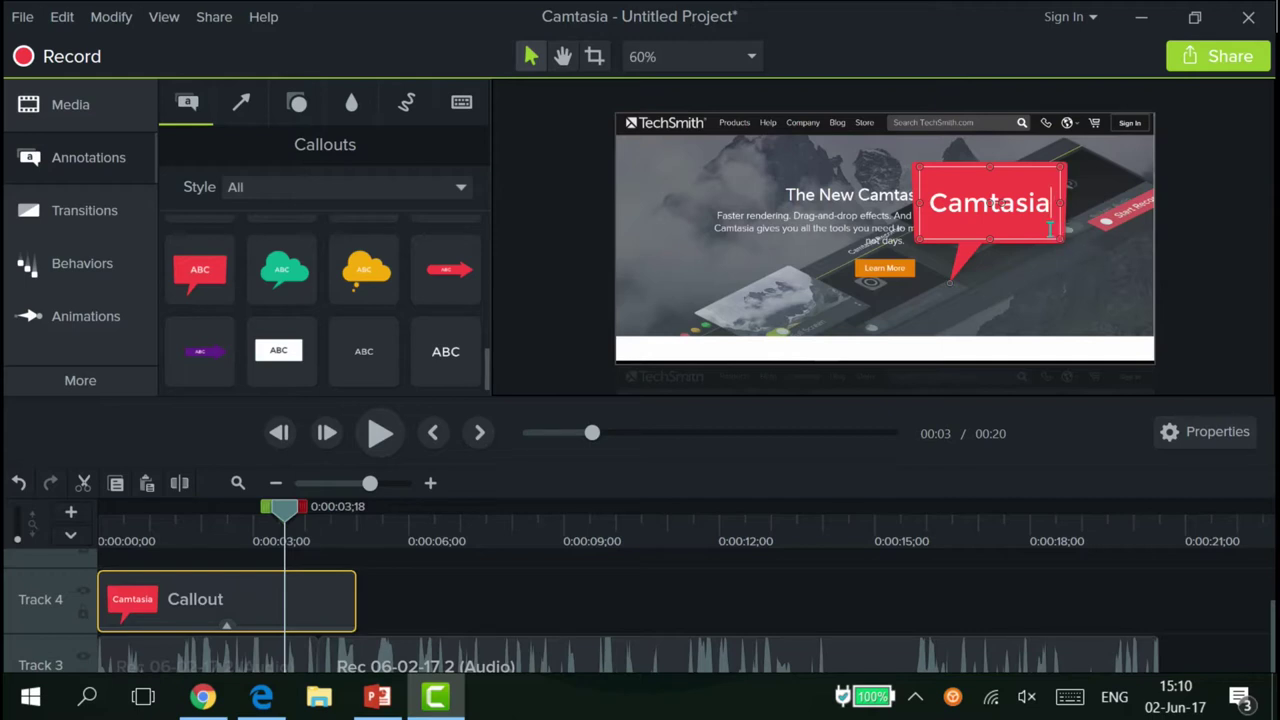
click(1062, 277)
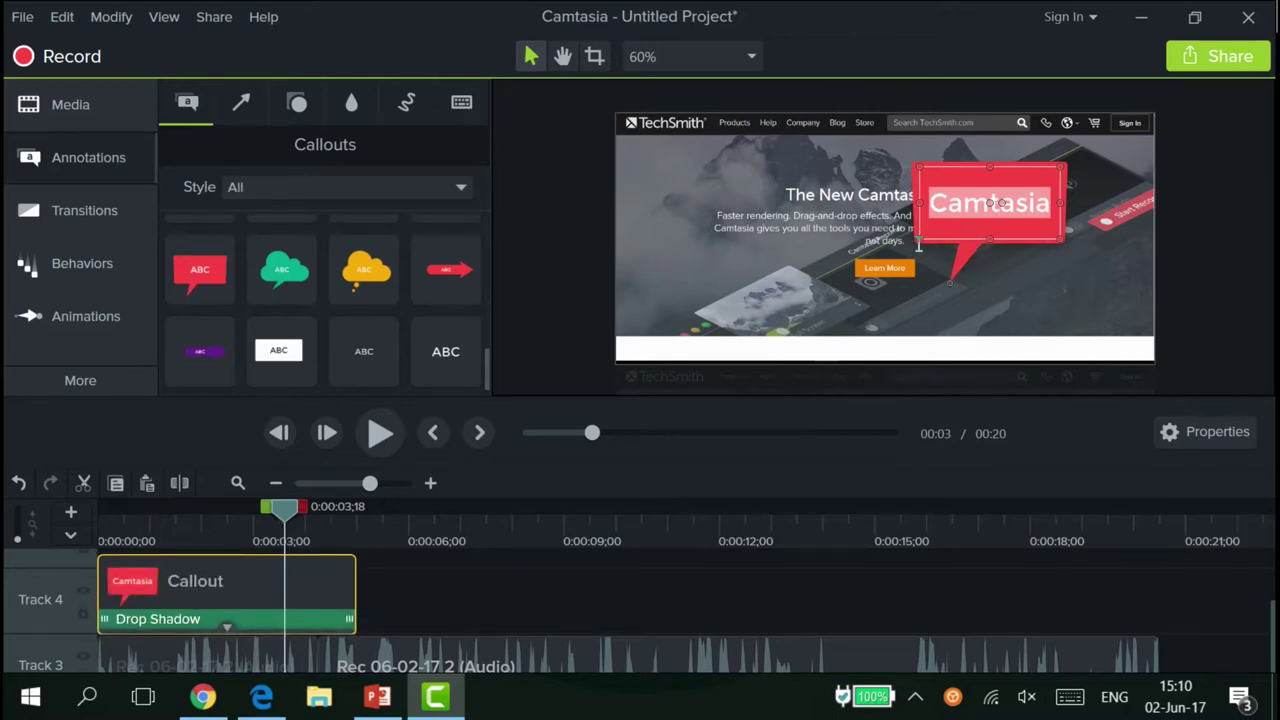
Shrink the Camtasia callout slightly with its tail aimed down to the right, and place it in the upper-left corner of the canvas.
mouse_move(920, 238)
mouse_down()
mouse_move(864, 251)
mouse_move(943, 229)
mouse_move(897, 240)
mouse_up()
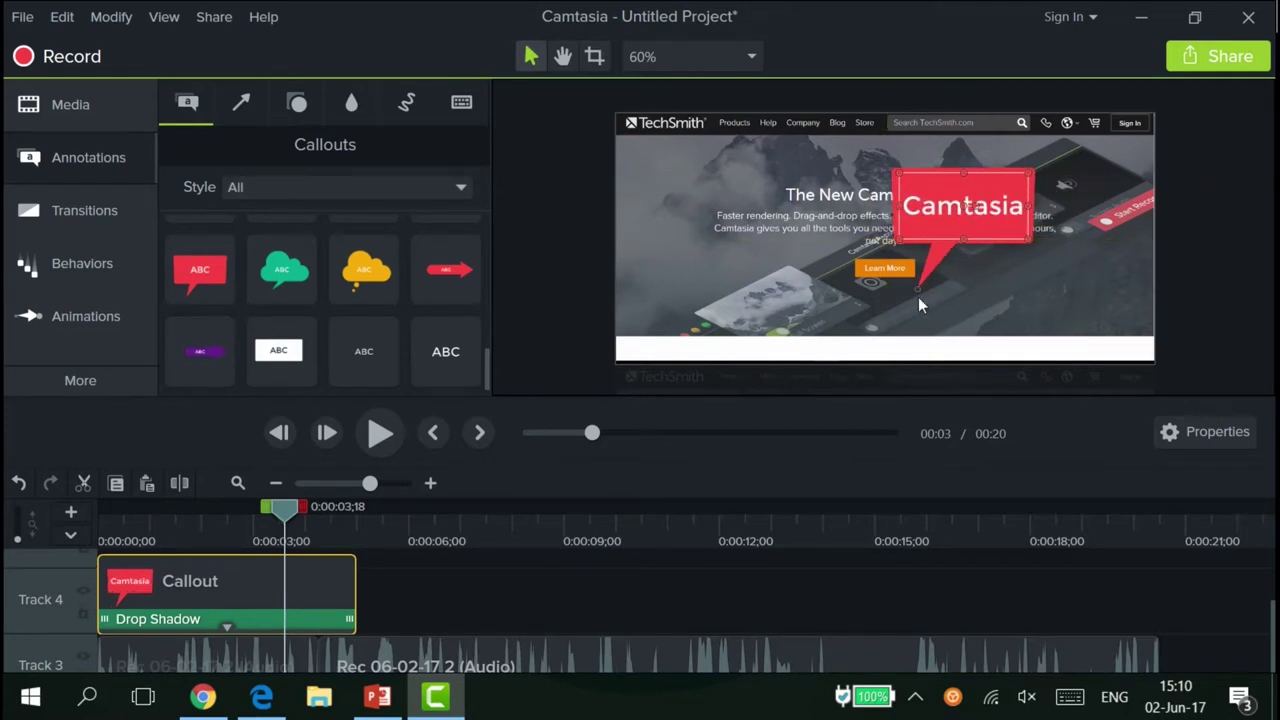
drag(917, 289, 1010, 263)
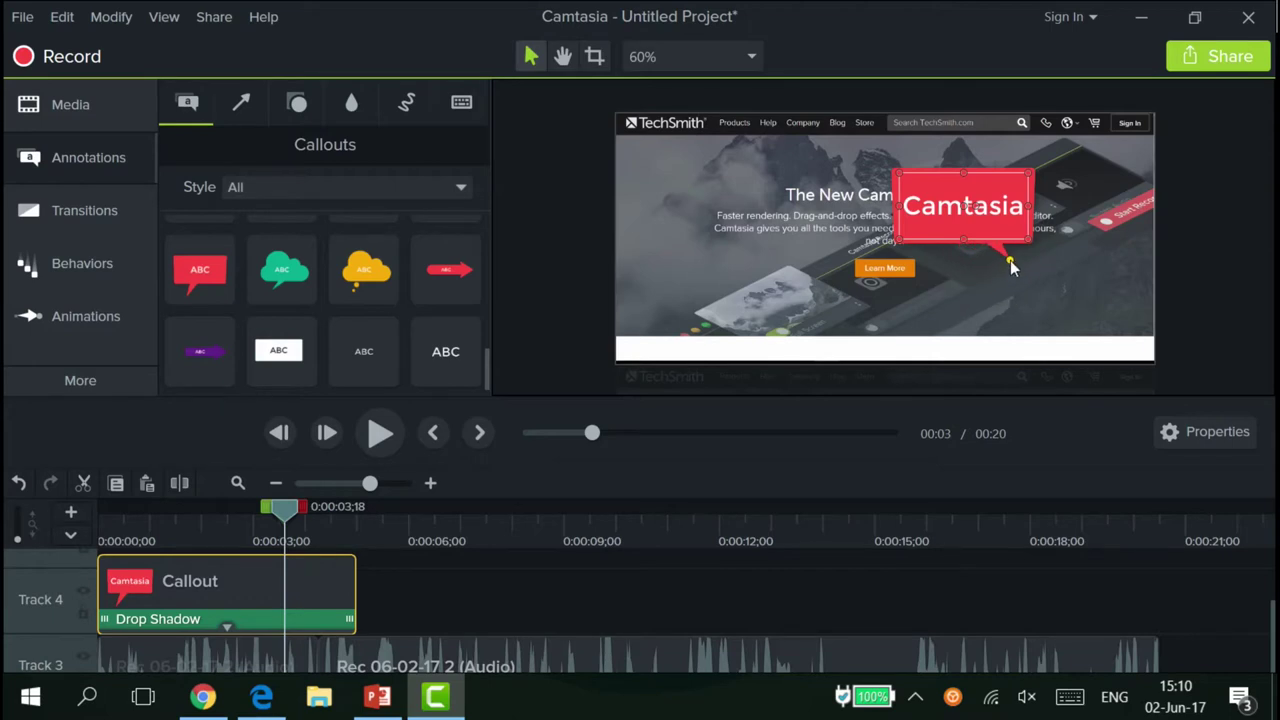
drag(1012, 174, 741, 149)
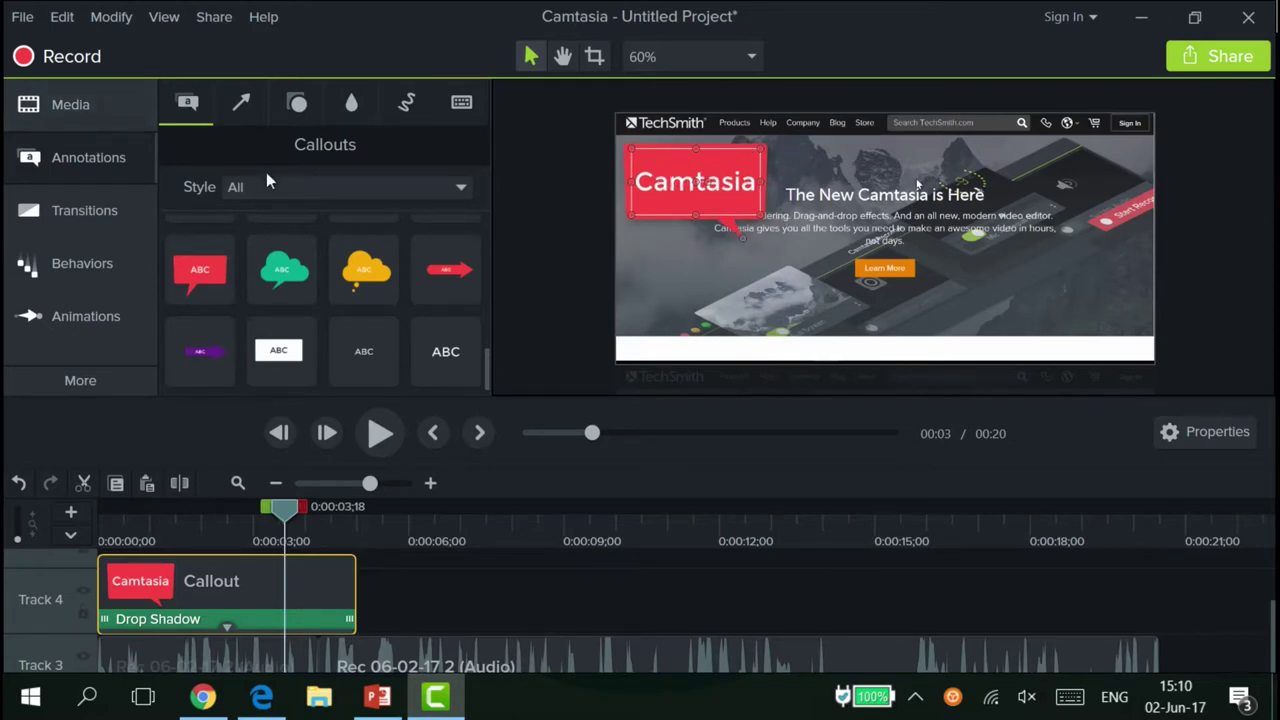
Compare the callouts with the Arrows & Lines annotations and look through the available arrows.
click(240, 104)
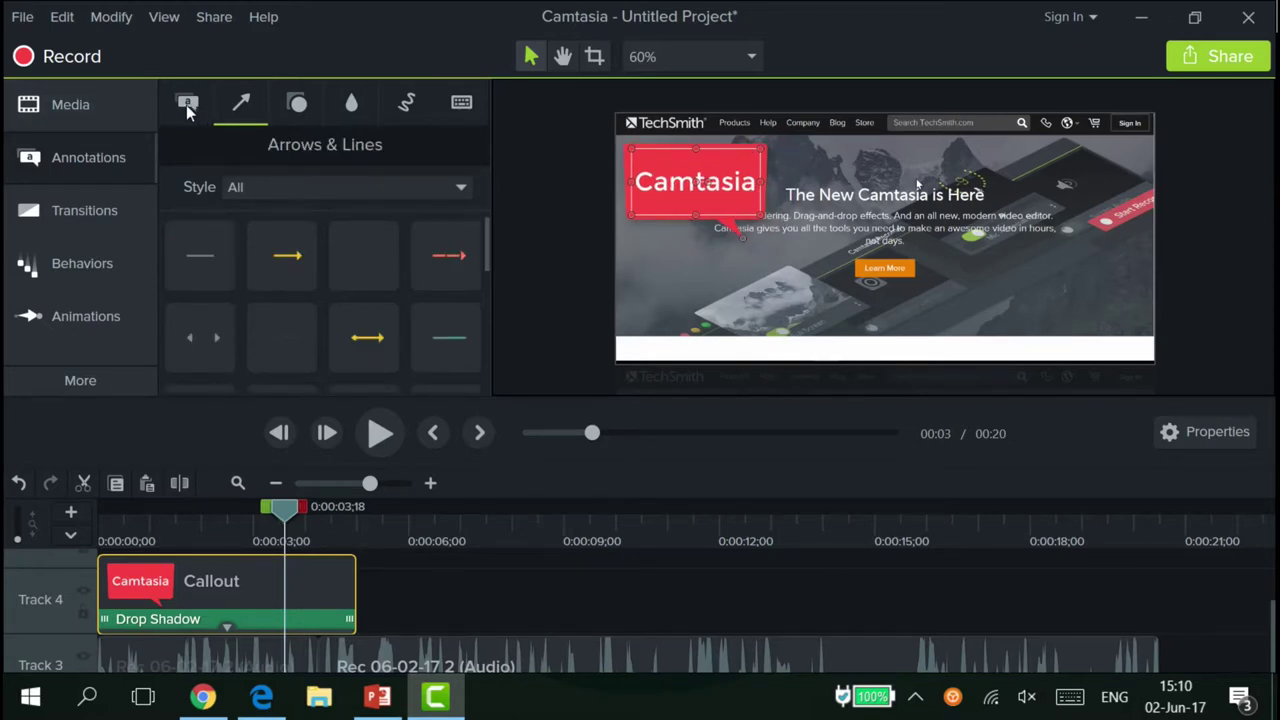
click(186, 104)
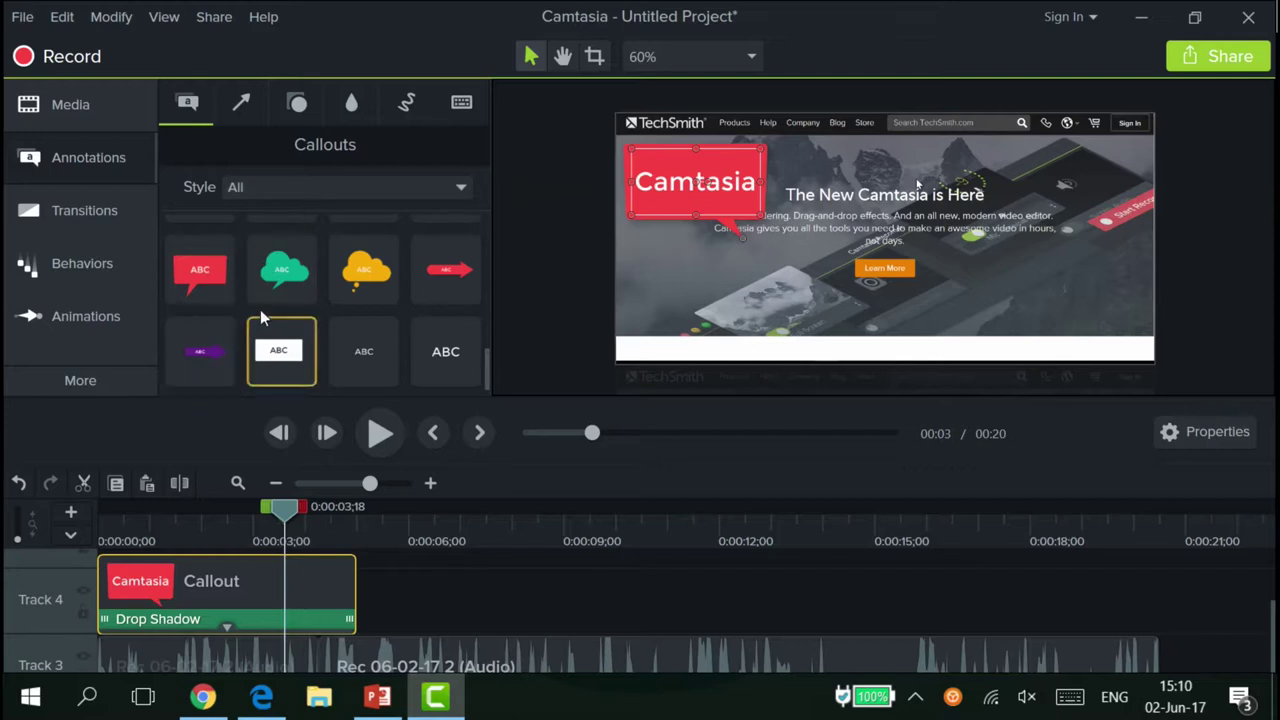
click(245, 108)
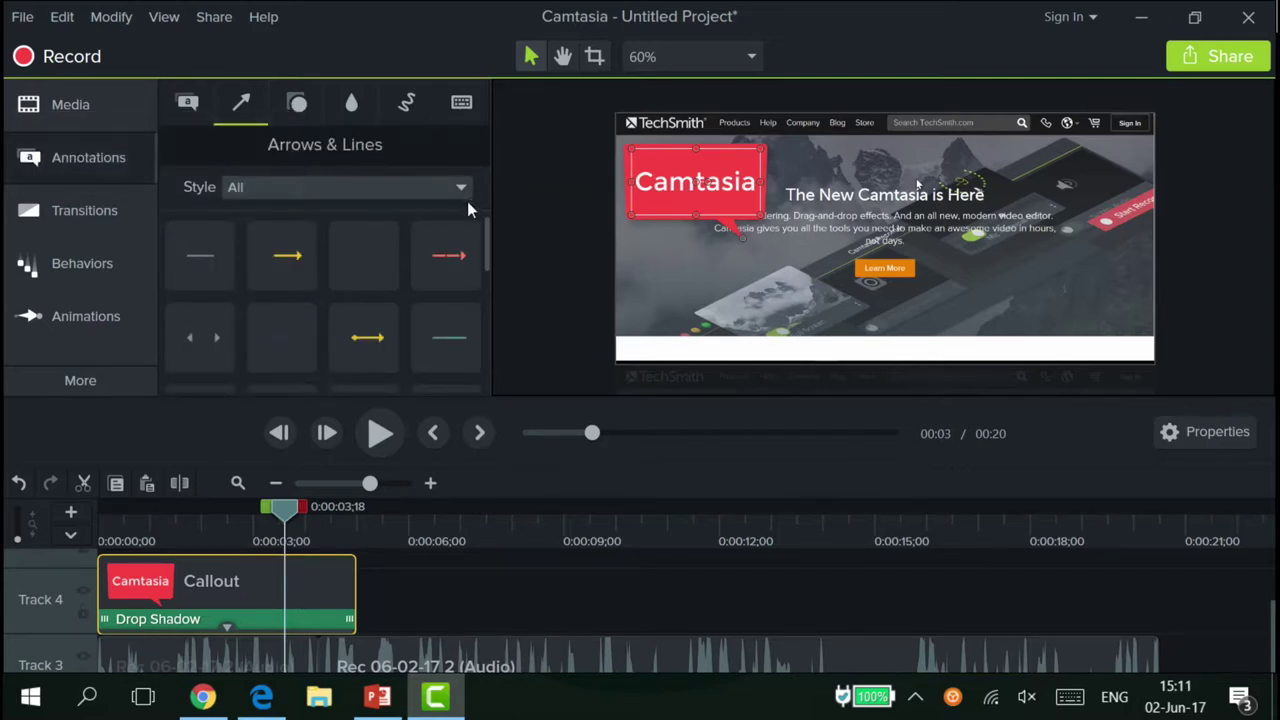
scroll(366, 294, down, 5)
Add the red star shape to the timeline and place it on Track 5, starting at about 1 second.
click(296, 104)
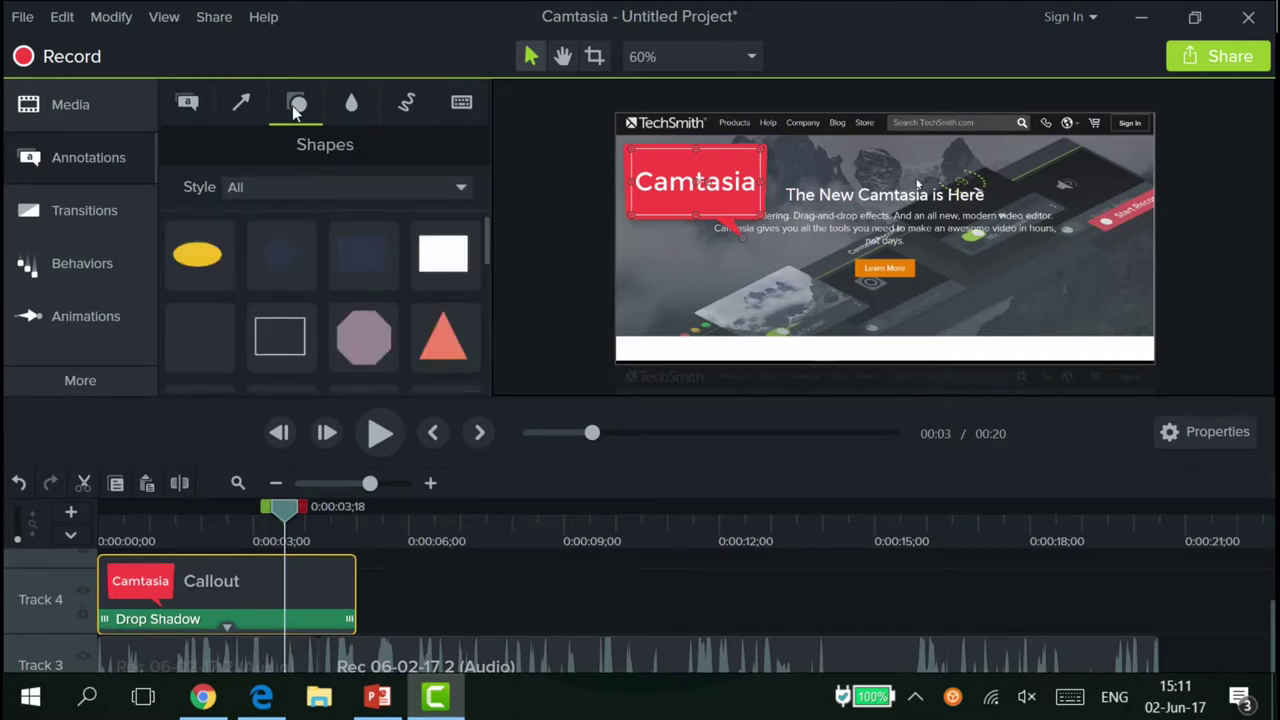
scroll(342, 292, down, 2)
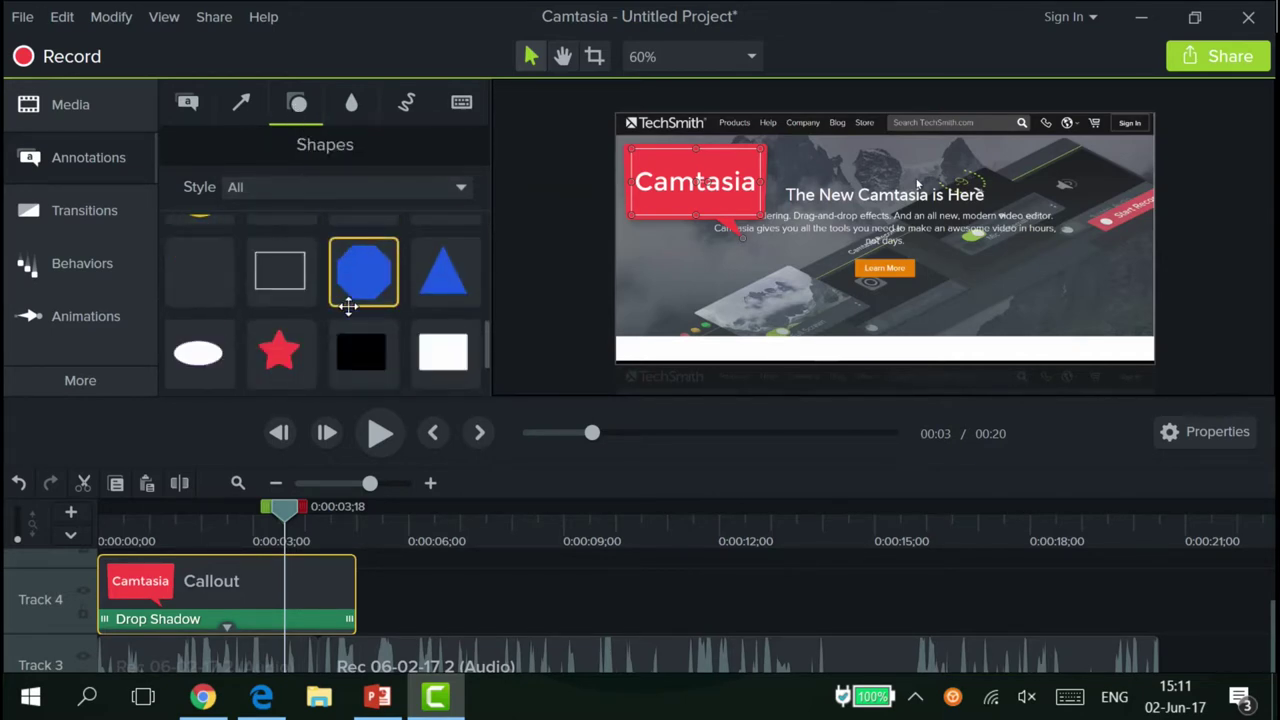
drag(277, 346, 362, 577)
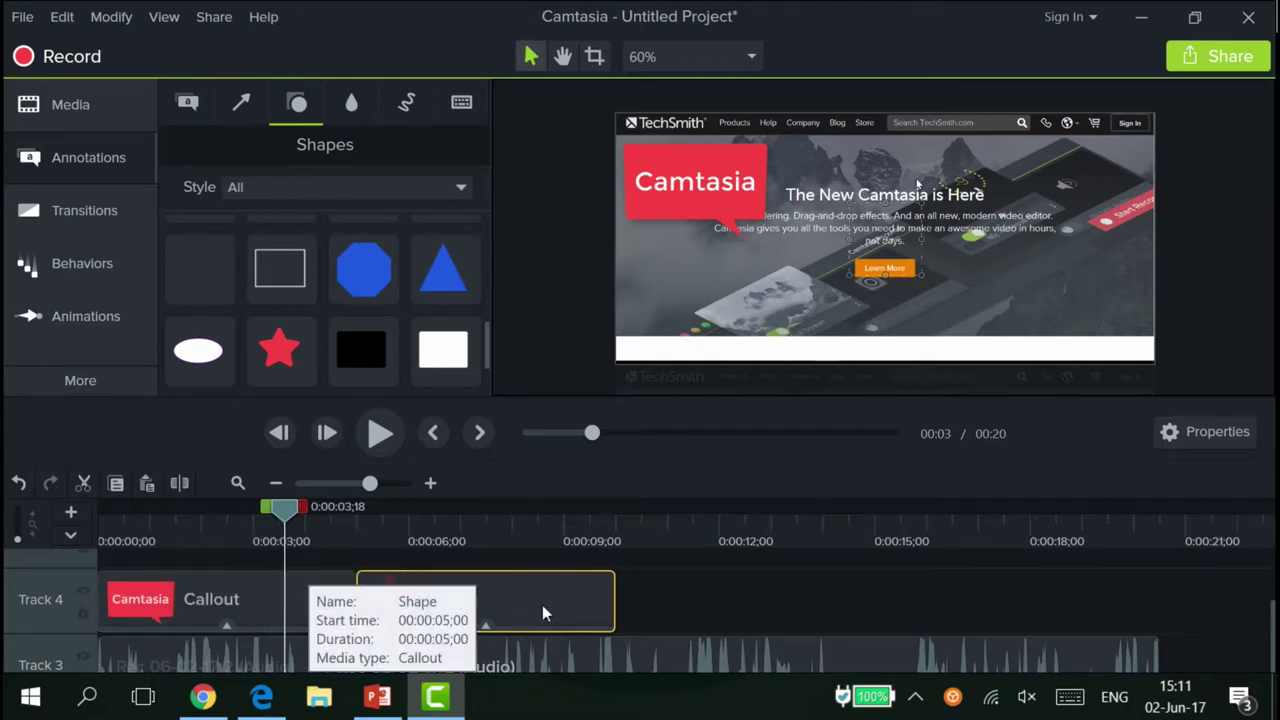
drag(542, 605, 178, 612)
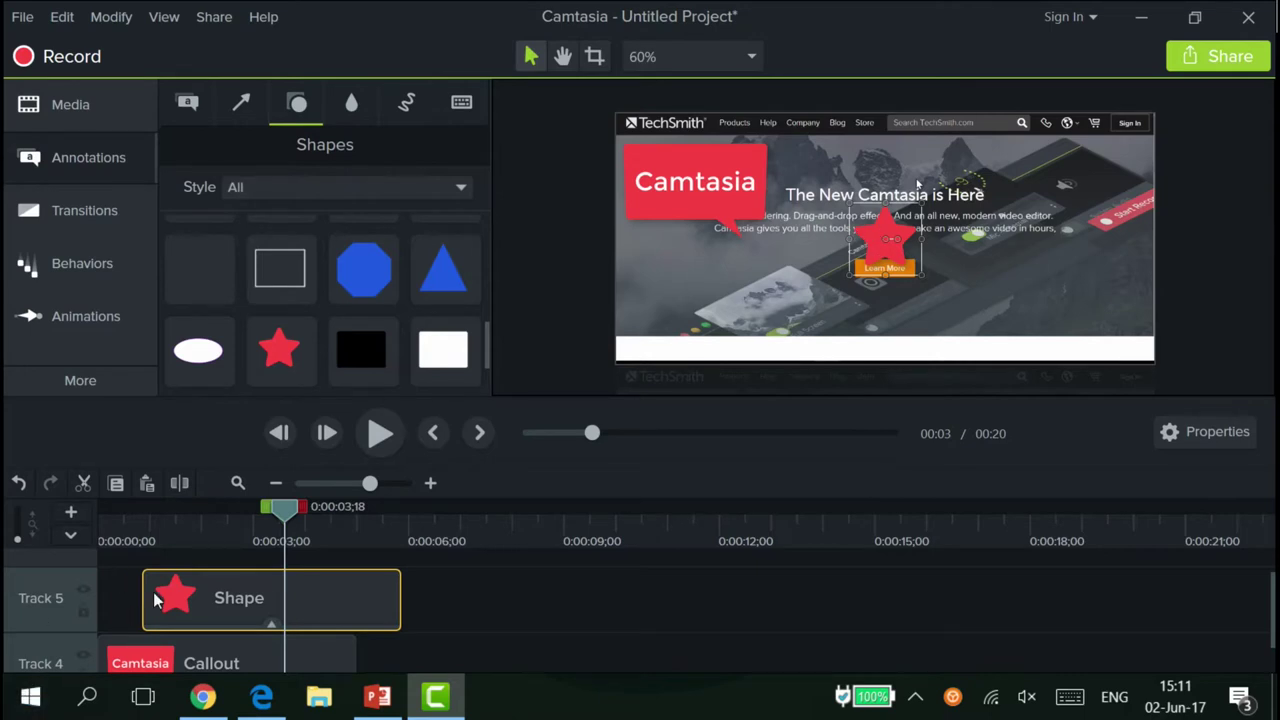
Delete the red star shape from the project.
scroll(163, 608, up, 1)
scroll(197, 606, down, 3)
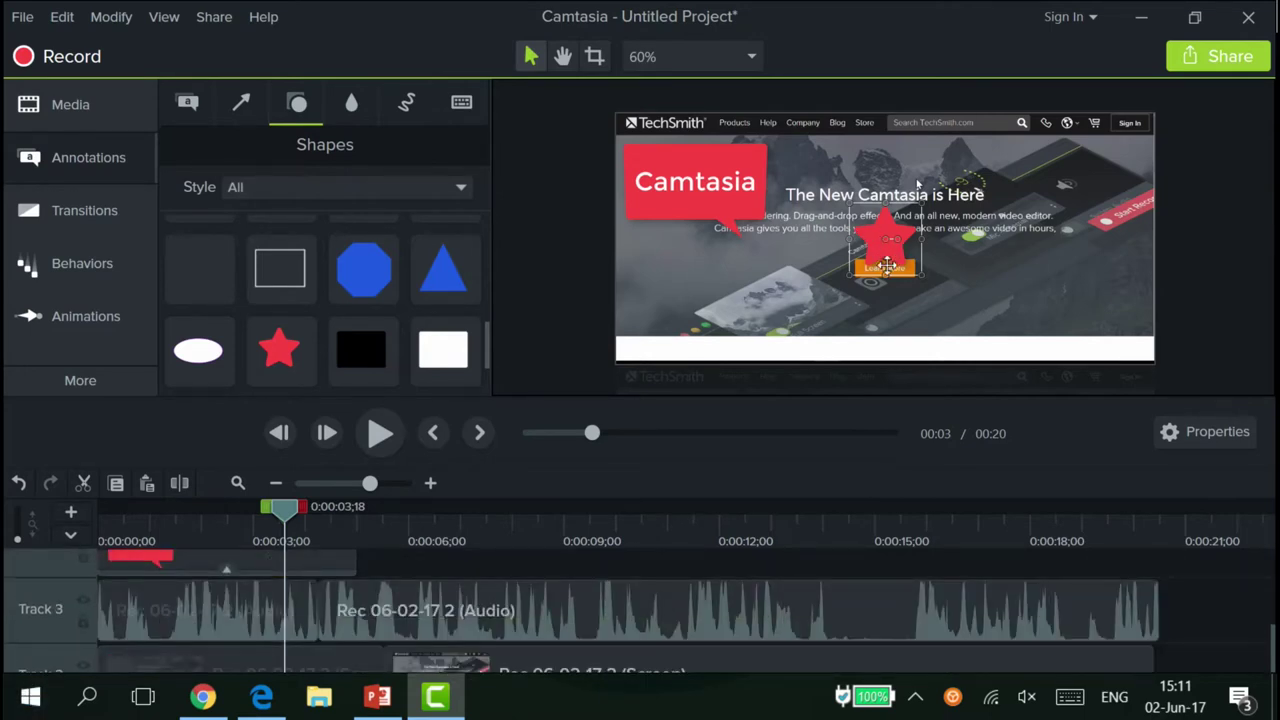
key(Delete)
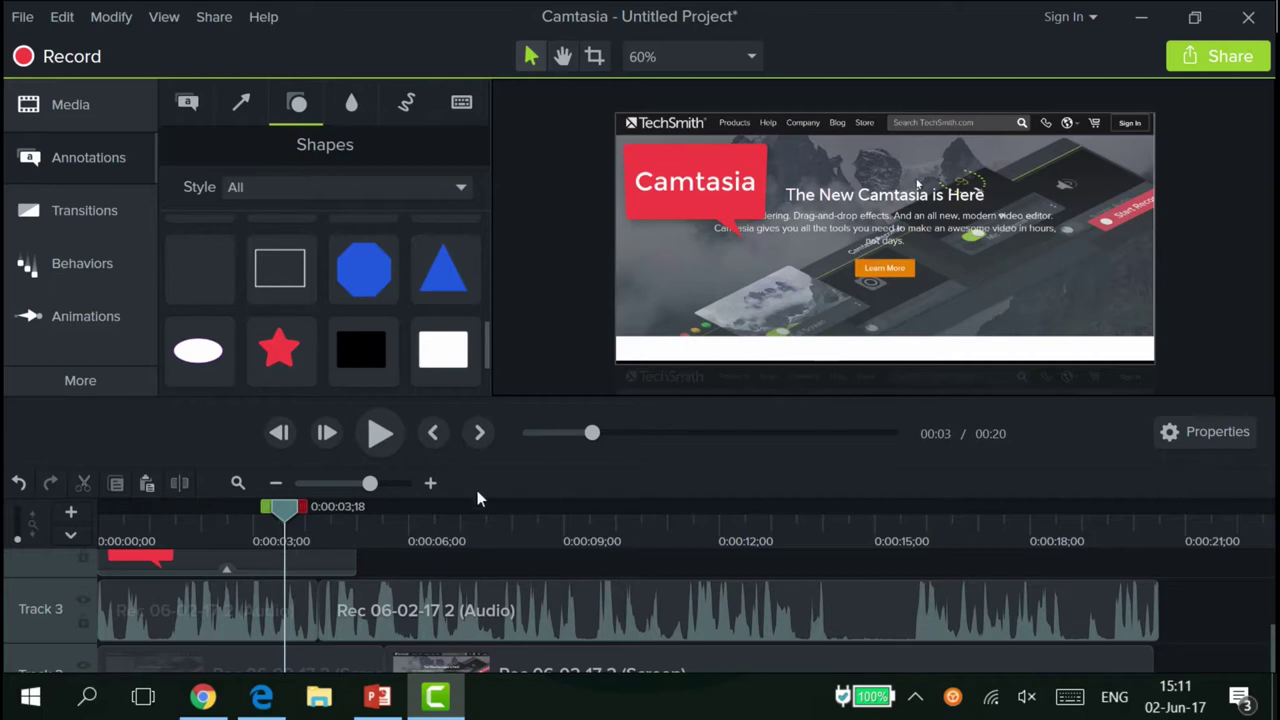
scroll(200, 618, up, 2)
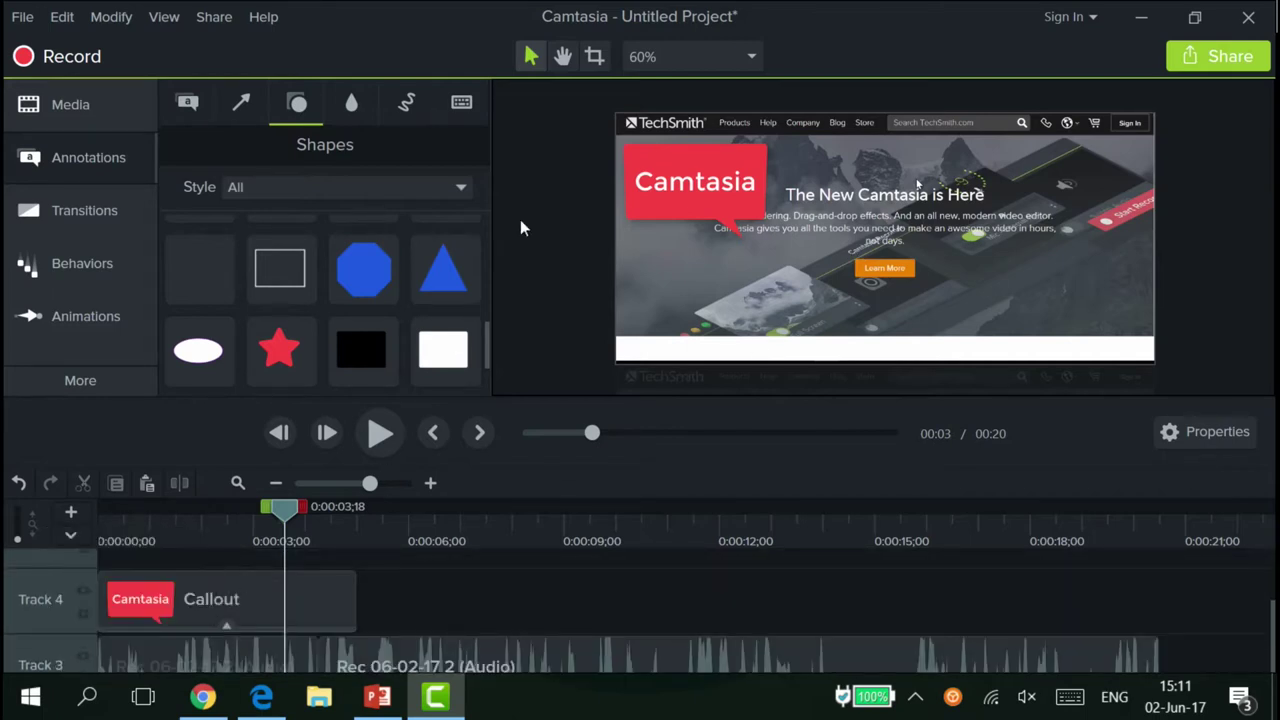
View the Blur & Highlight annotations, and add the Sketch Motion arrow on Track 5 starting at about half a second.
click(349, 104)
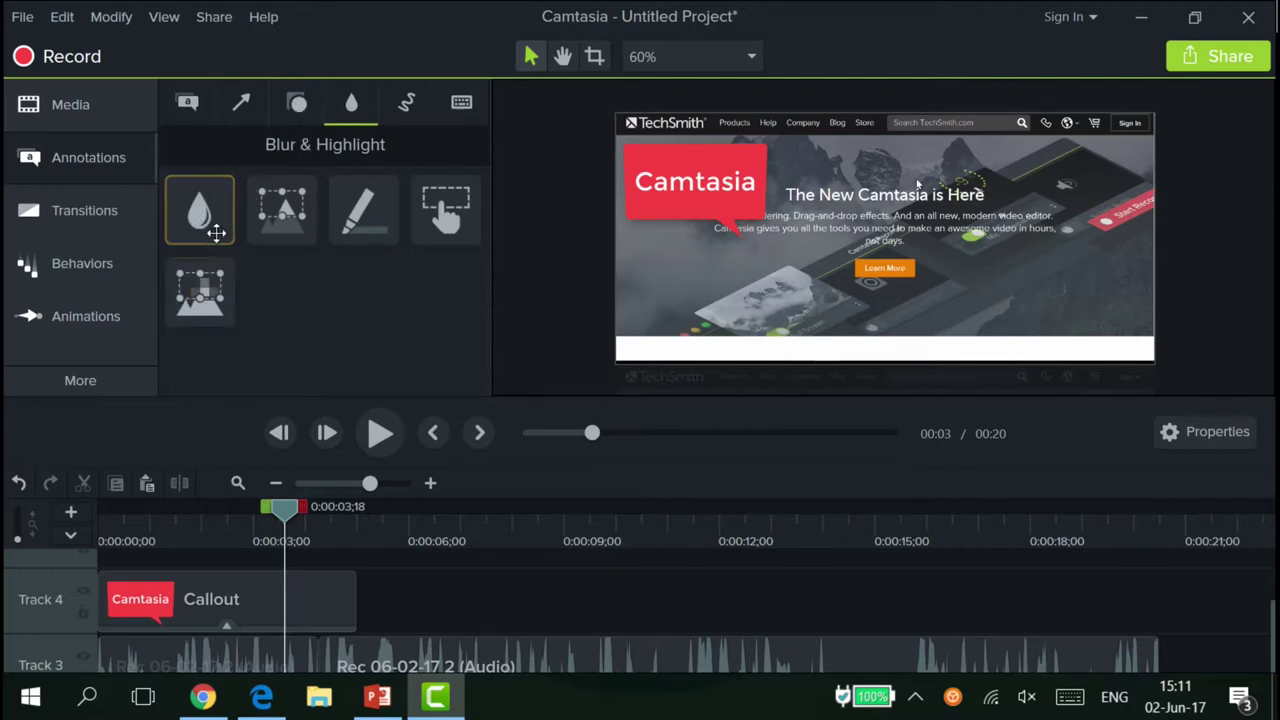
click(405, 107)
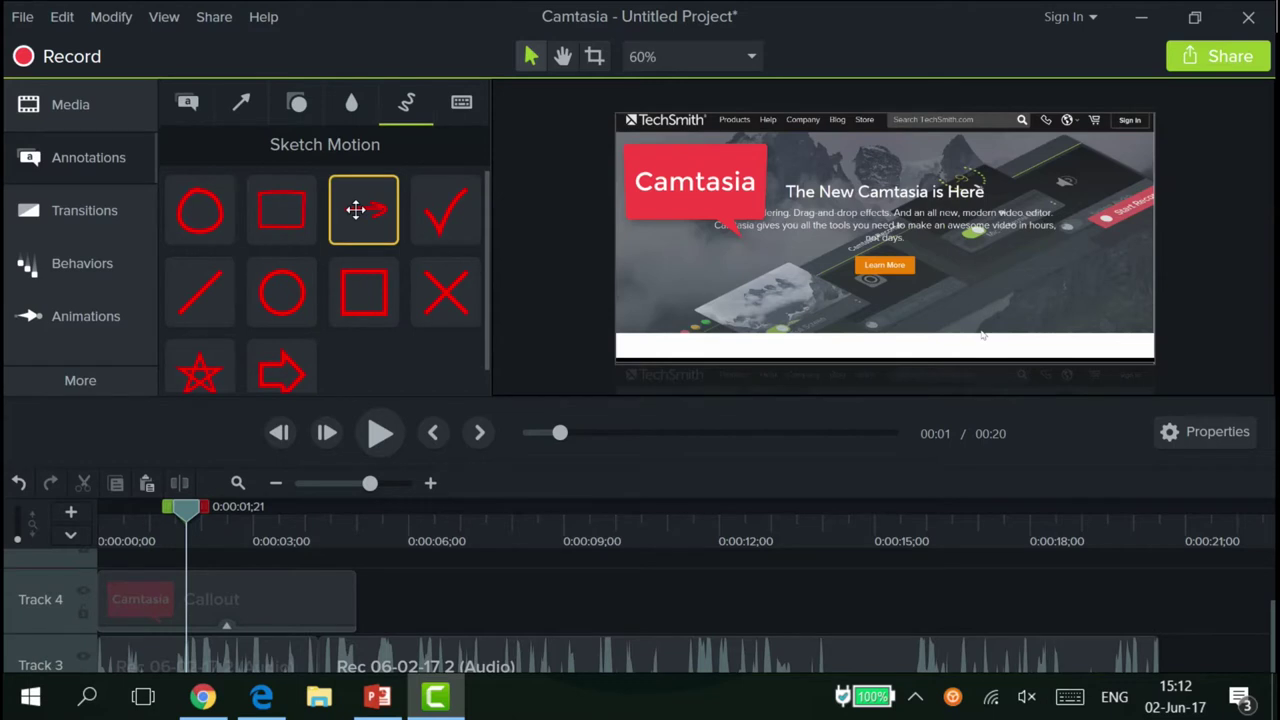
mouse_move(355, 210)
mouse_down()
mouse_move(223, 517)
mouse_move(163, 591)
mouse_move(149, 564)
mouse_move(120, 570)
mouse_up()
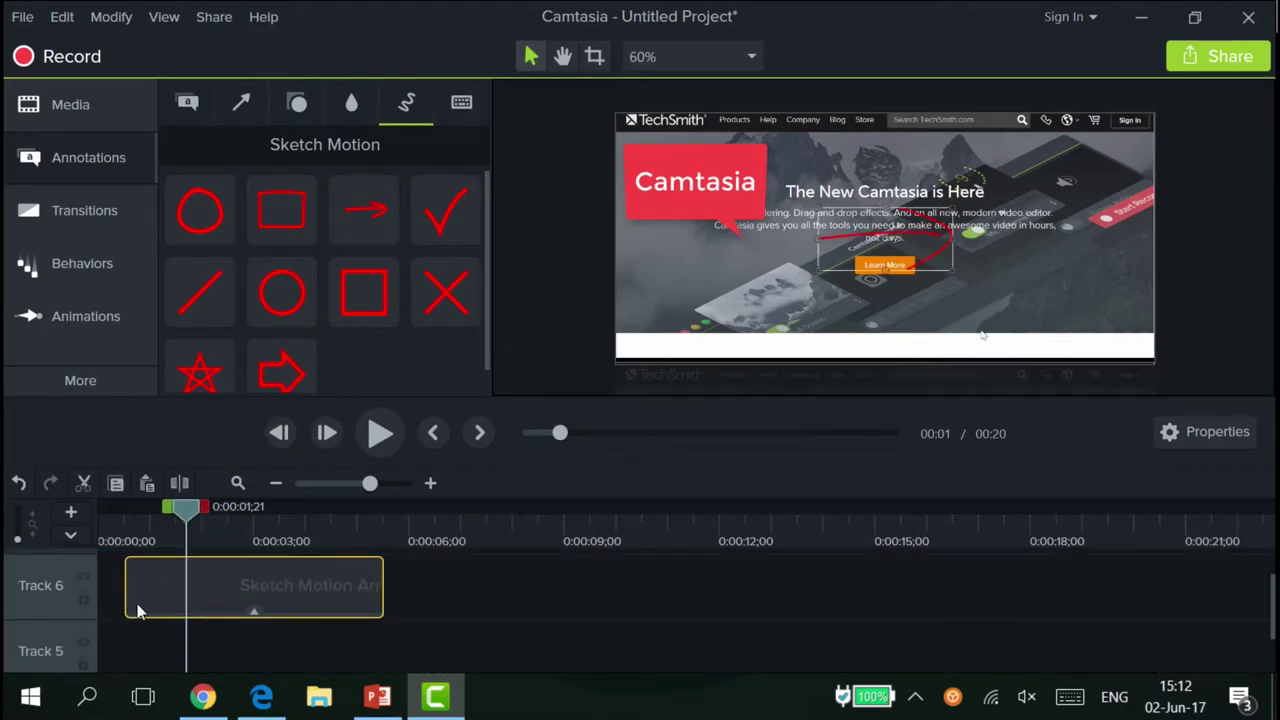
drag(230, 585, 230, 638)
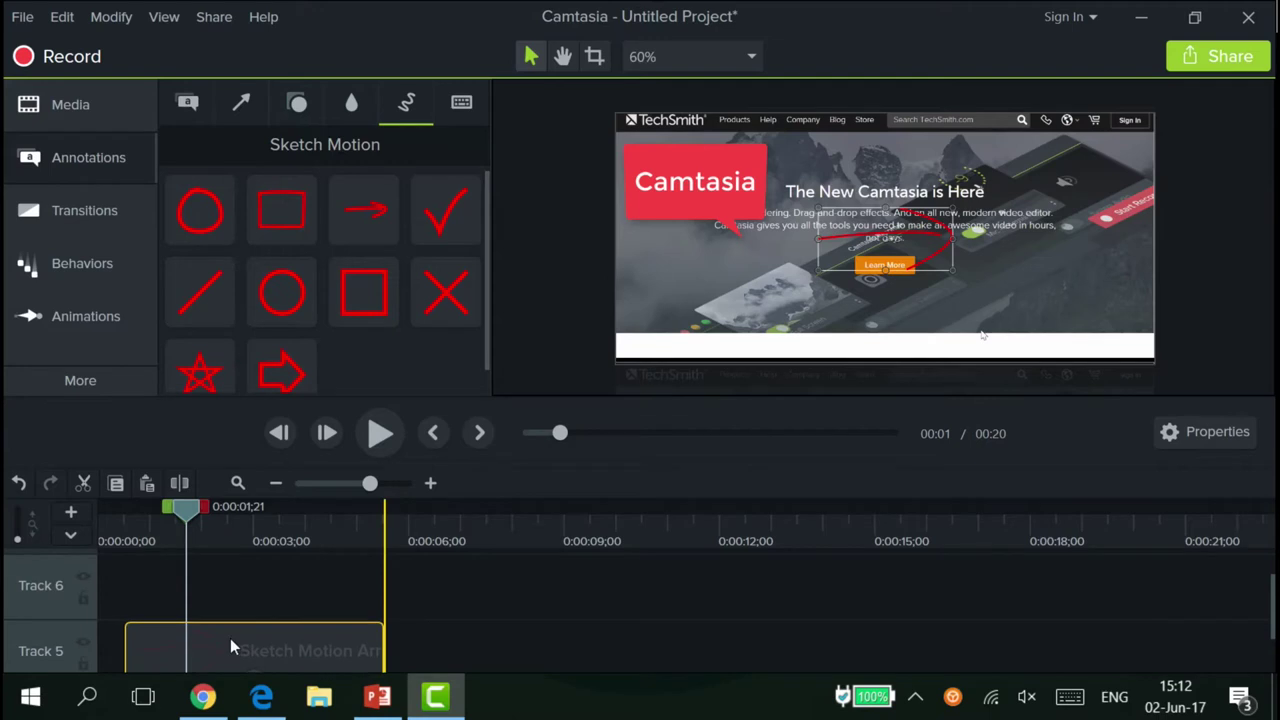
Clear the clip selection and scrub the playhead to 0:00:05;12 to preview the sketched arrow.
click(139, 576)
drag(186, 515, 378, 548)
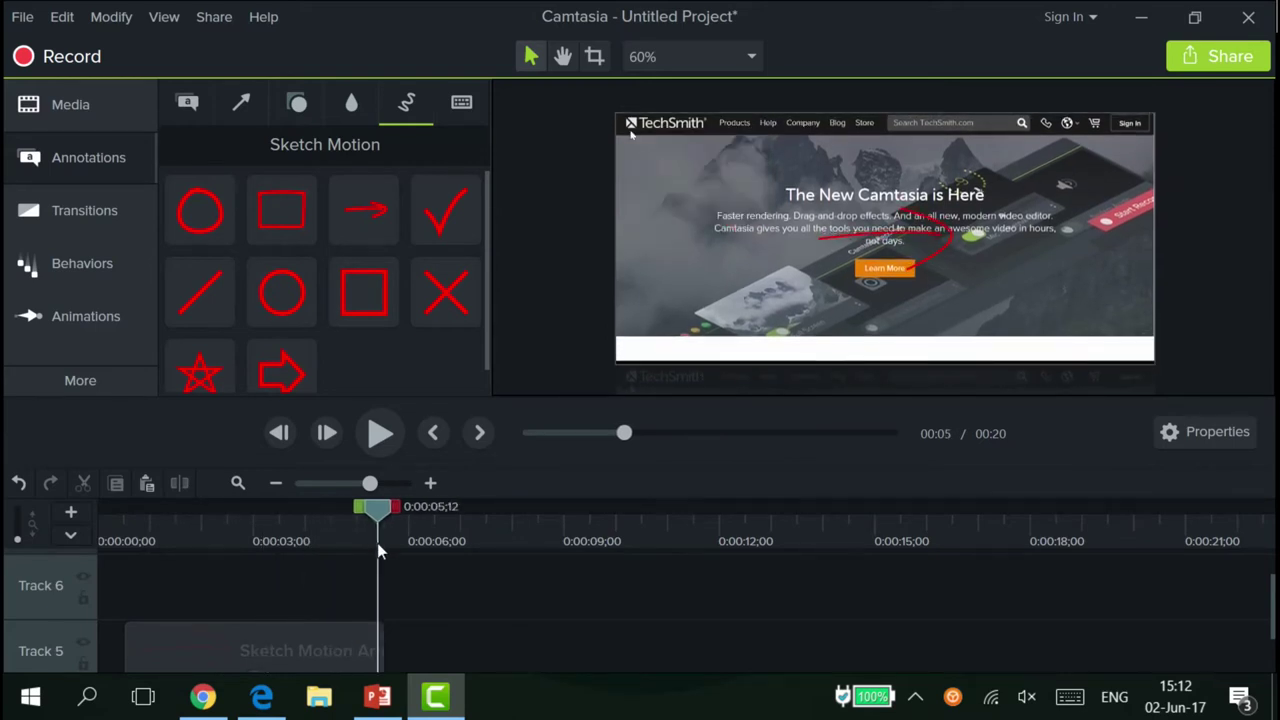
Add the first Ctrl+A keystroke callout on Track 6 at about 1.5 seconds and, with the playhead at 0:00:01;29, move it down and left below the body text.
click(452, 115)
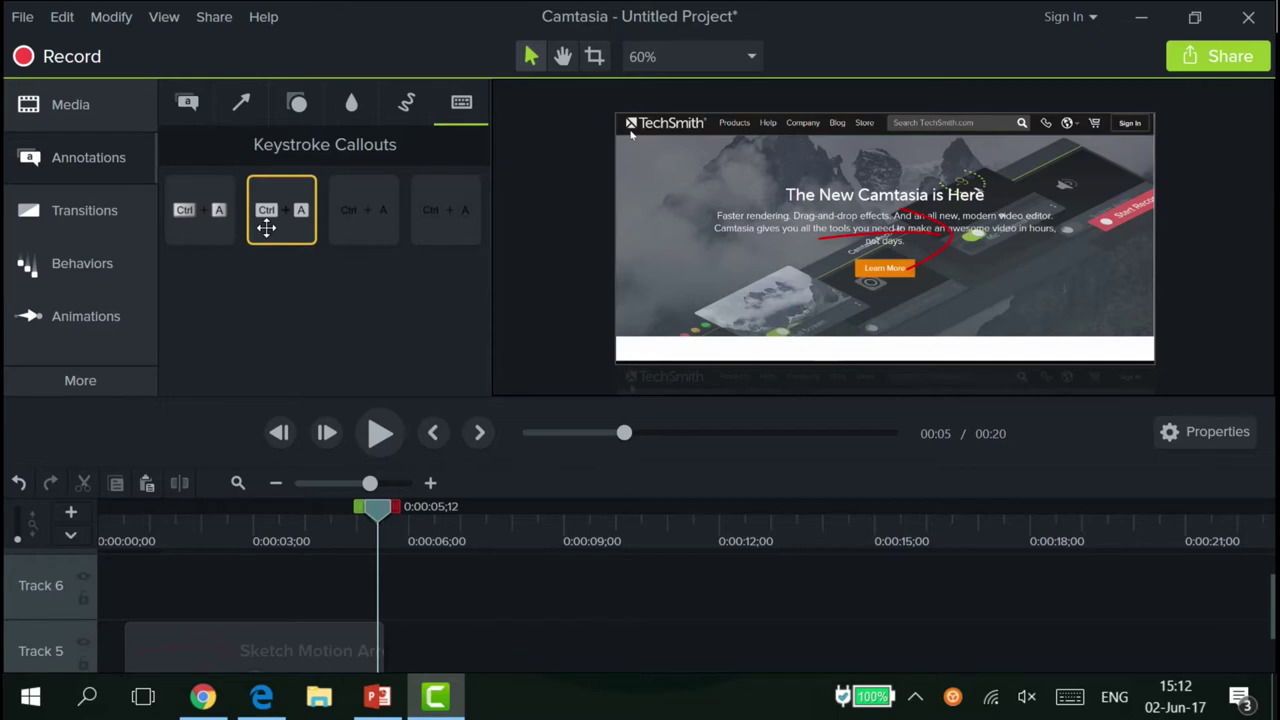
drag(205, 211, 177, 609)
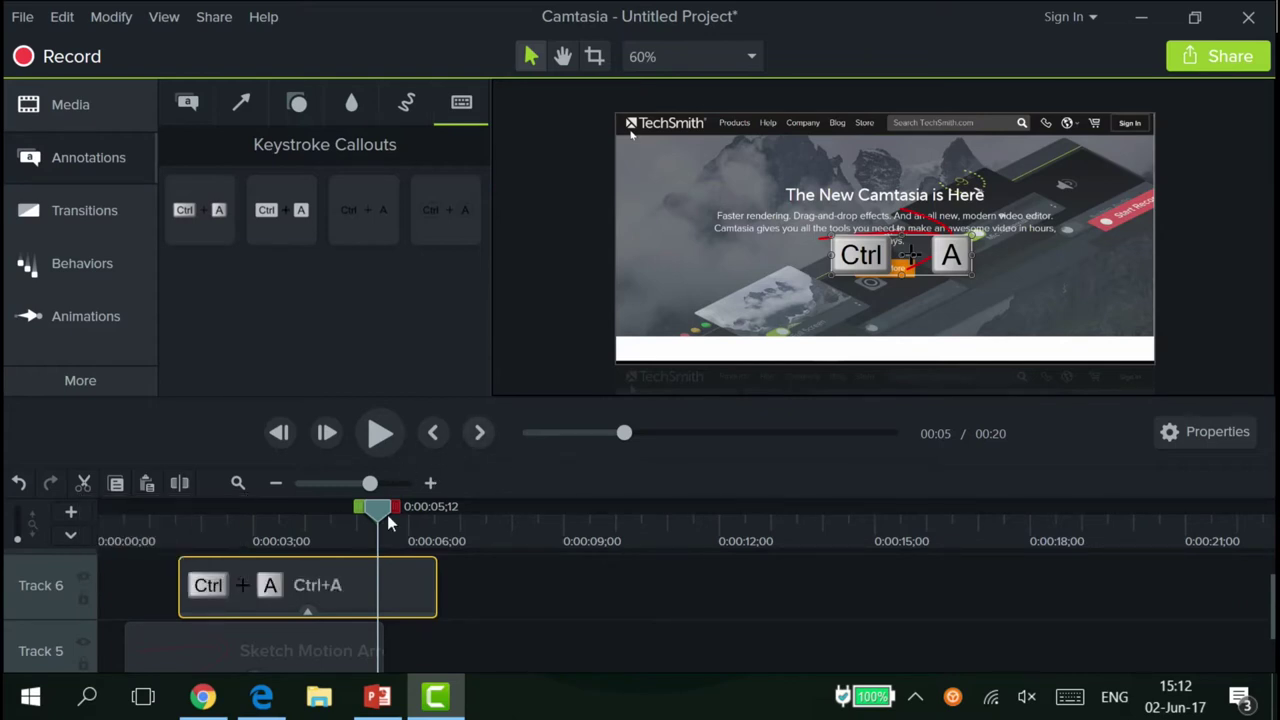
drag(387, 514, 622, 510)
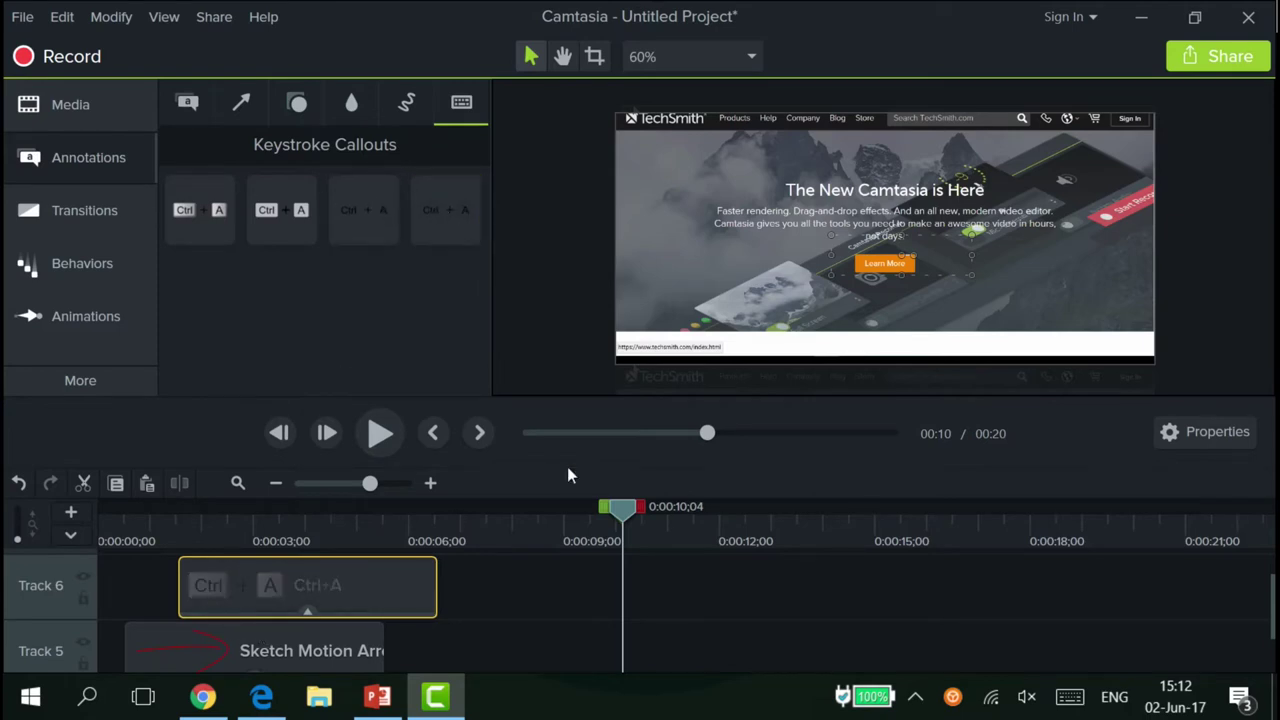
drag(631, 512, 205, 527)
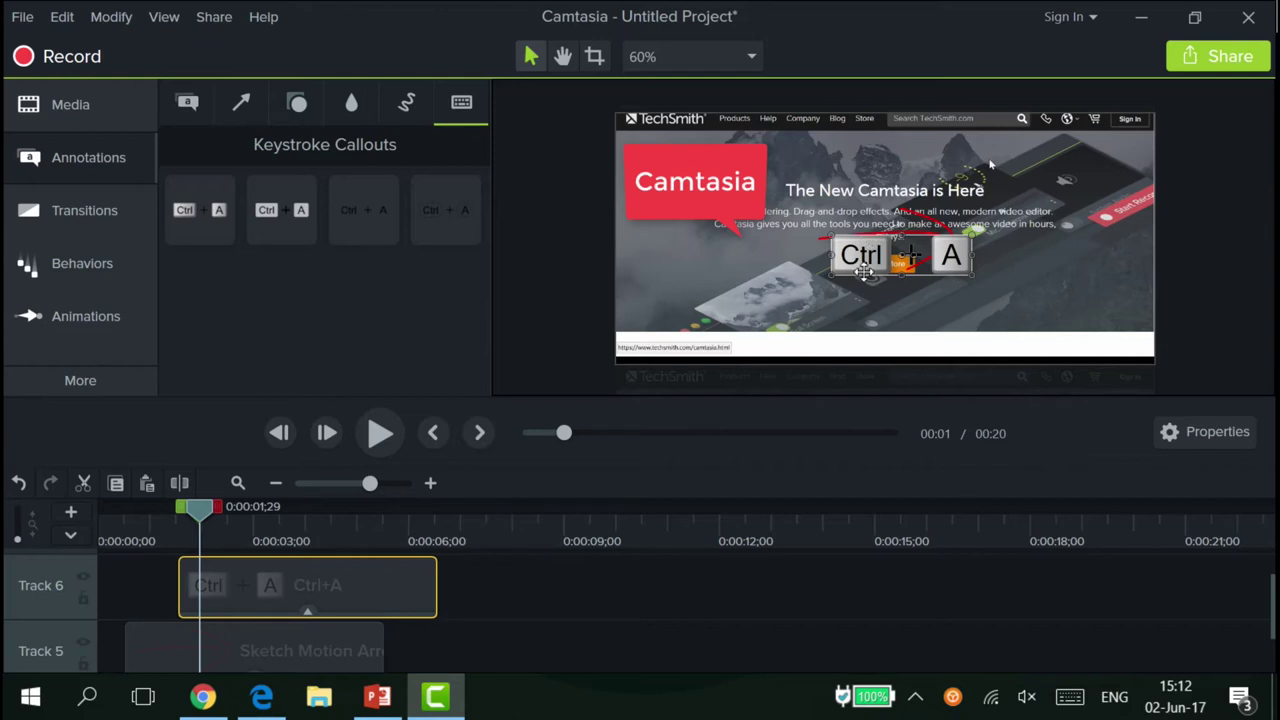
drag(868, 252, 781, 288)
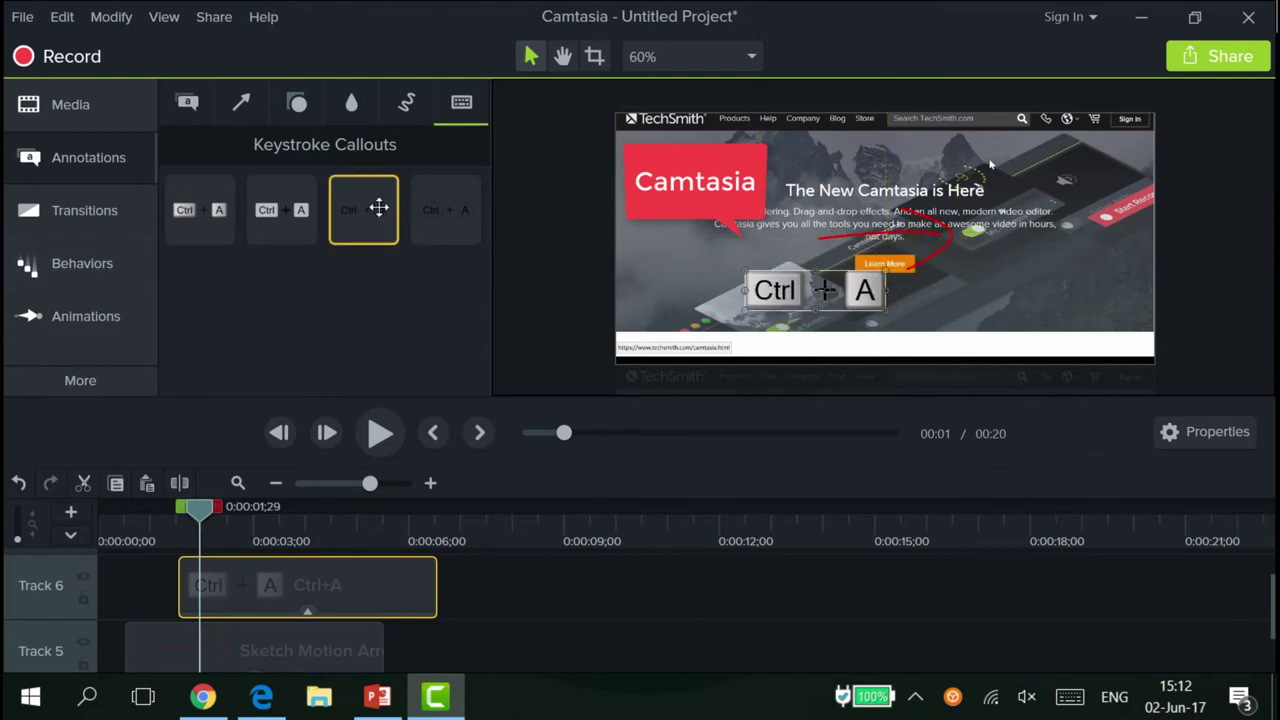
Add the third keystroke callout on Track 6 at 0:00:06;26, and move the first callout and sketched arrow apart on either side of the Learn More button.
drag(378, 207, 521, 591)
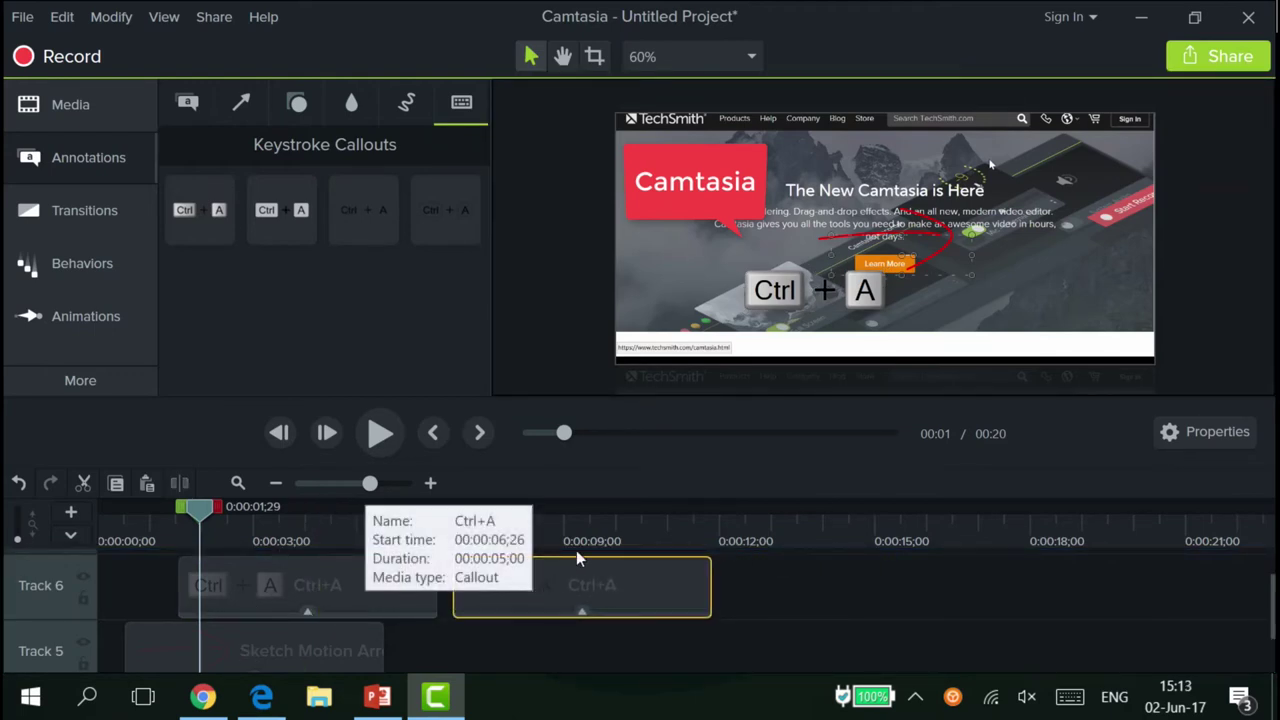
drag(864, 288, 775, 283)
click(902, 250)
mouse_move(902, 250)
mouse_down()
mouse_move(1020, 246)
mouse_move(995, 265)
mouse_up()
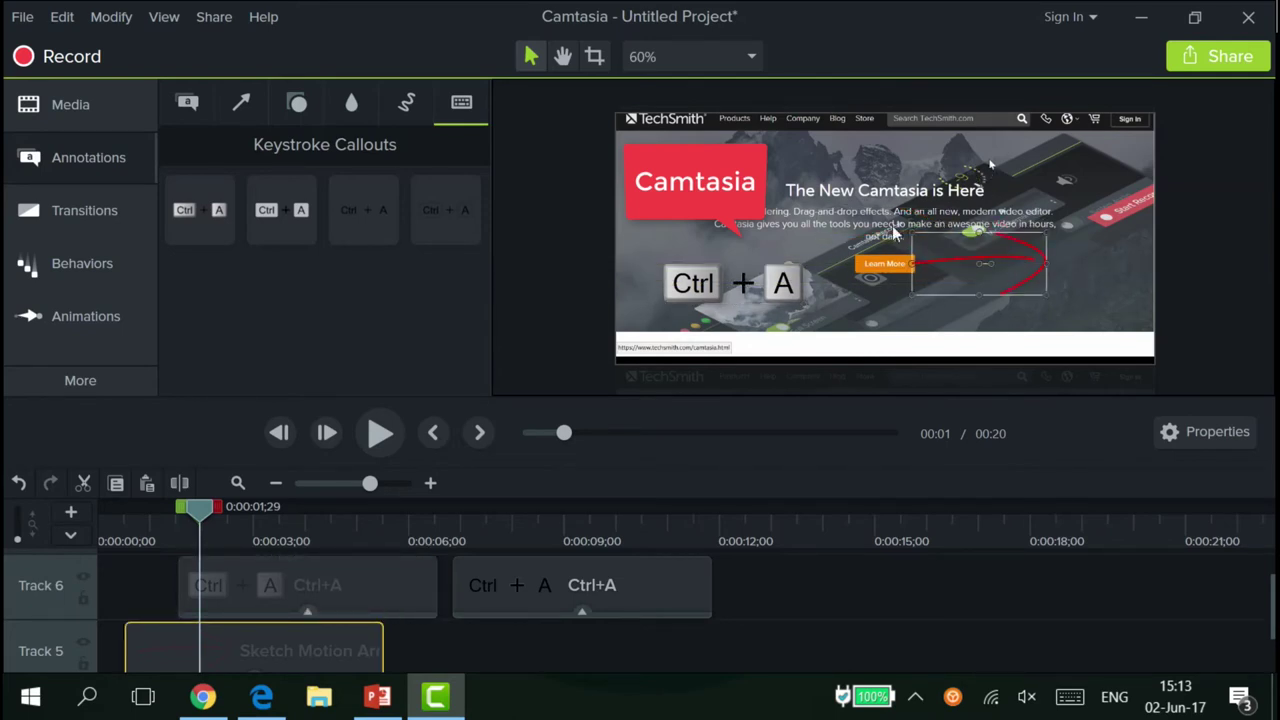
Delete the red Camtasia callout, the first keystroke callout and the sketched arrow from the project.
click(691, 199)
key(Delete)
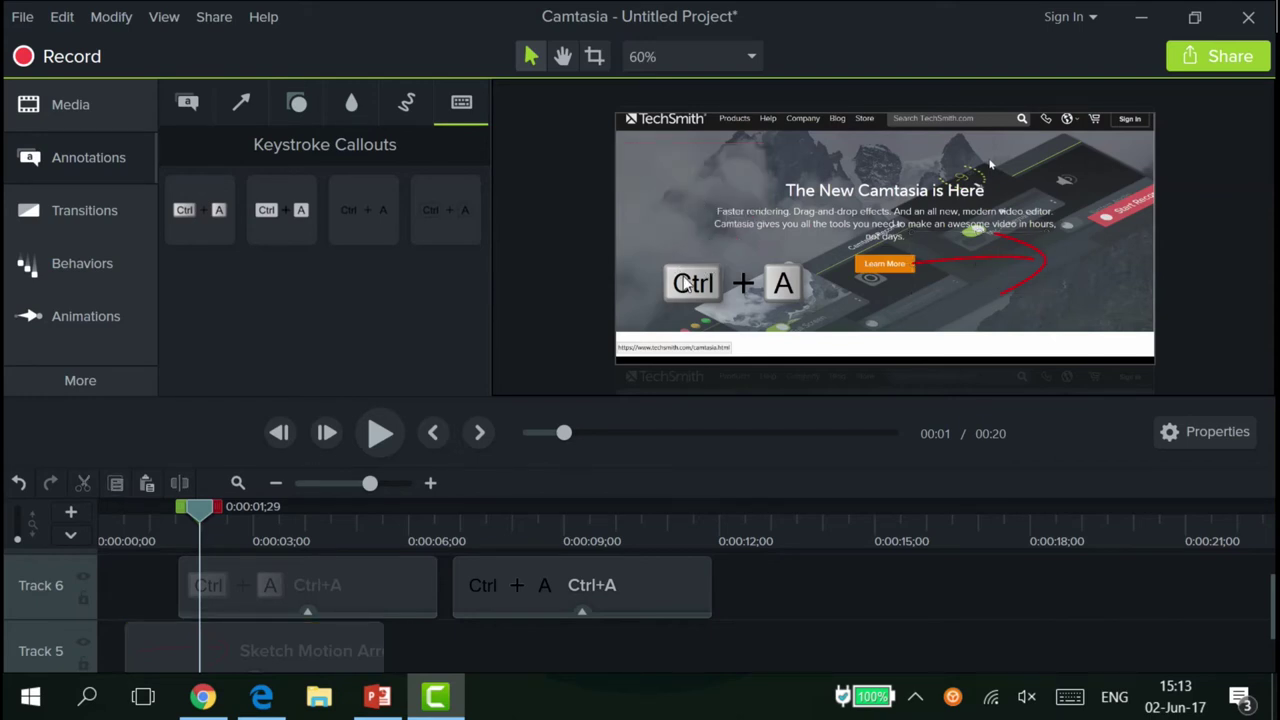
click(690, 283)
key(Delete)
click(893, 268)
click(930, 264)
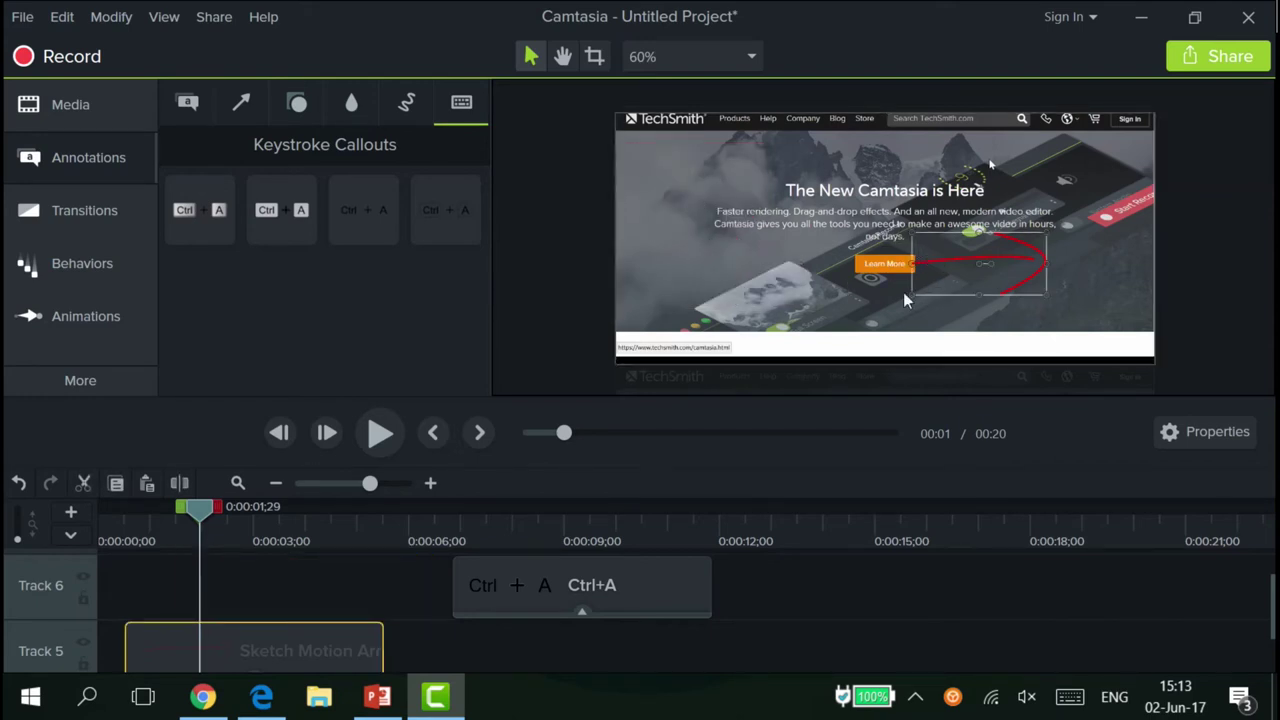
key(Delete)
Move the remaining keystroke callout to the start of Track 6, and delete it.
scroll(357, 580, down, 2)
drag(200, 209, 144, 613)
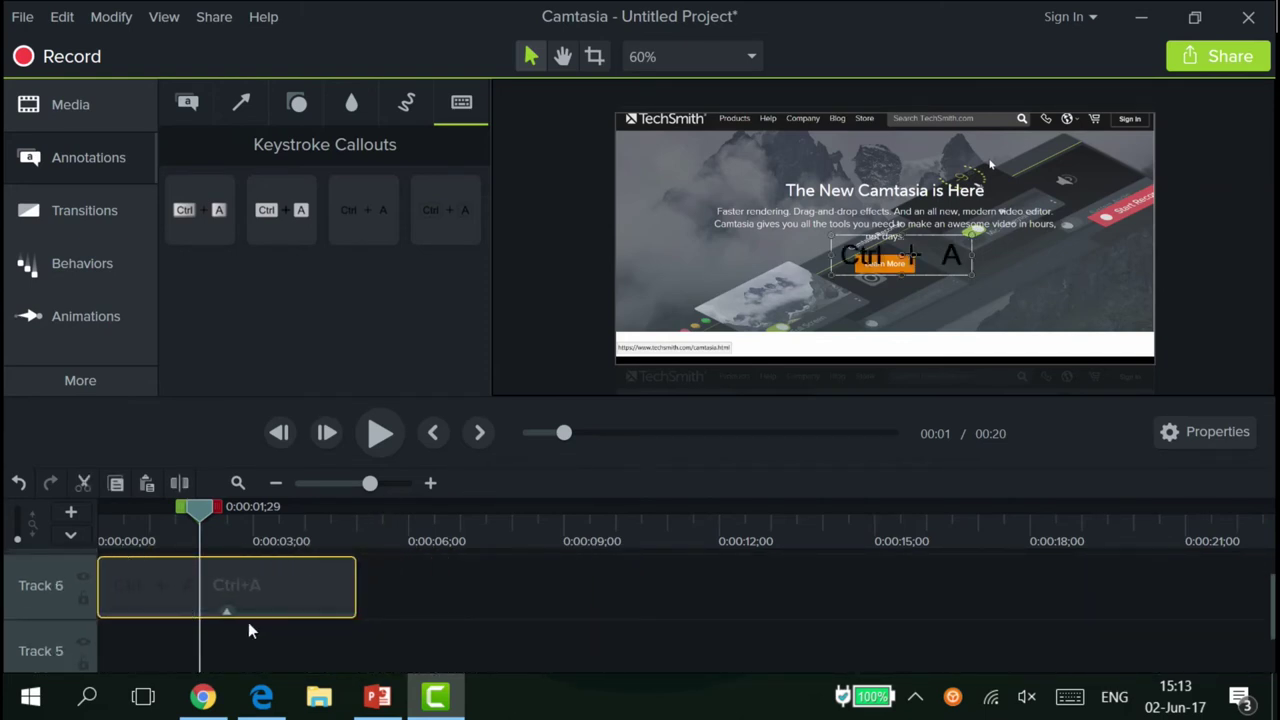
key(Delete)
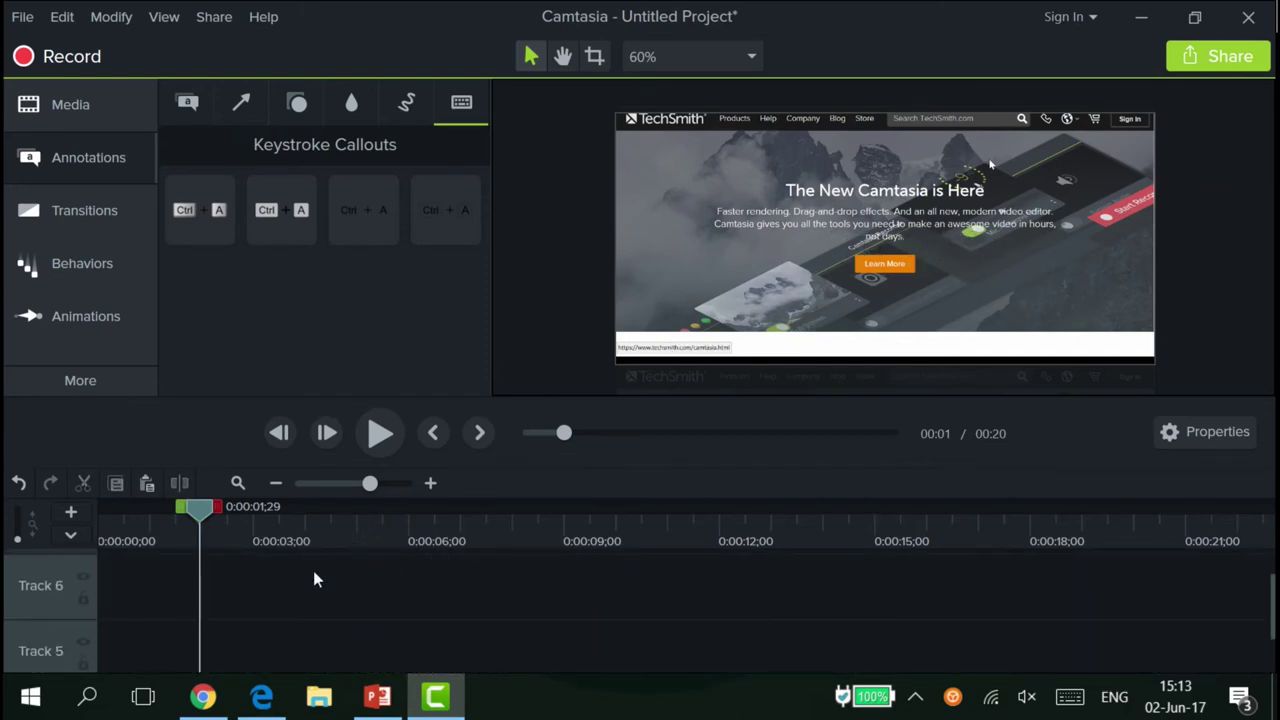
Add a Blur annotation from the Blur & Highlight set at the start of Track 4.
scroll(302, 575, down, 4)
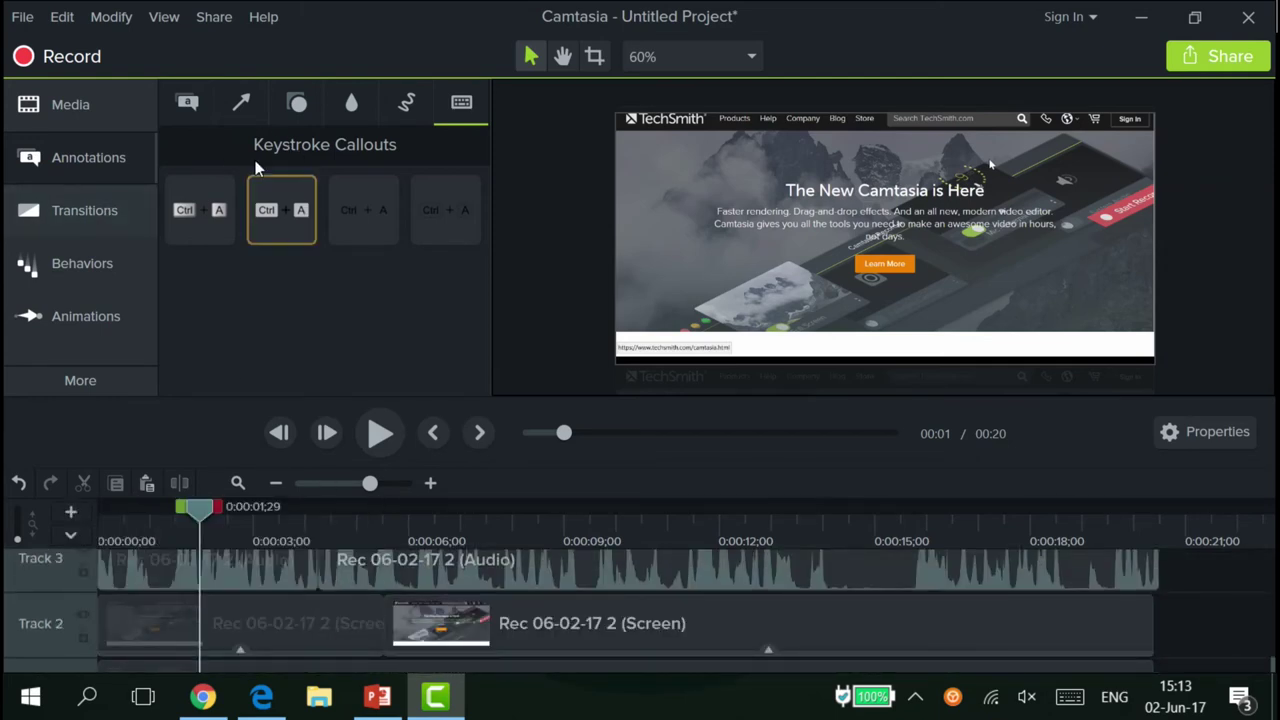
click(295, 102)
click(356, 106)
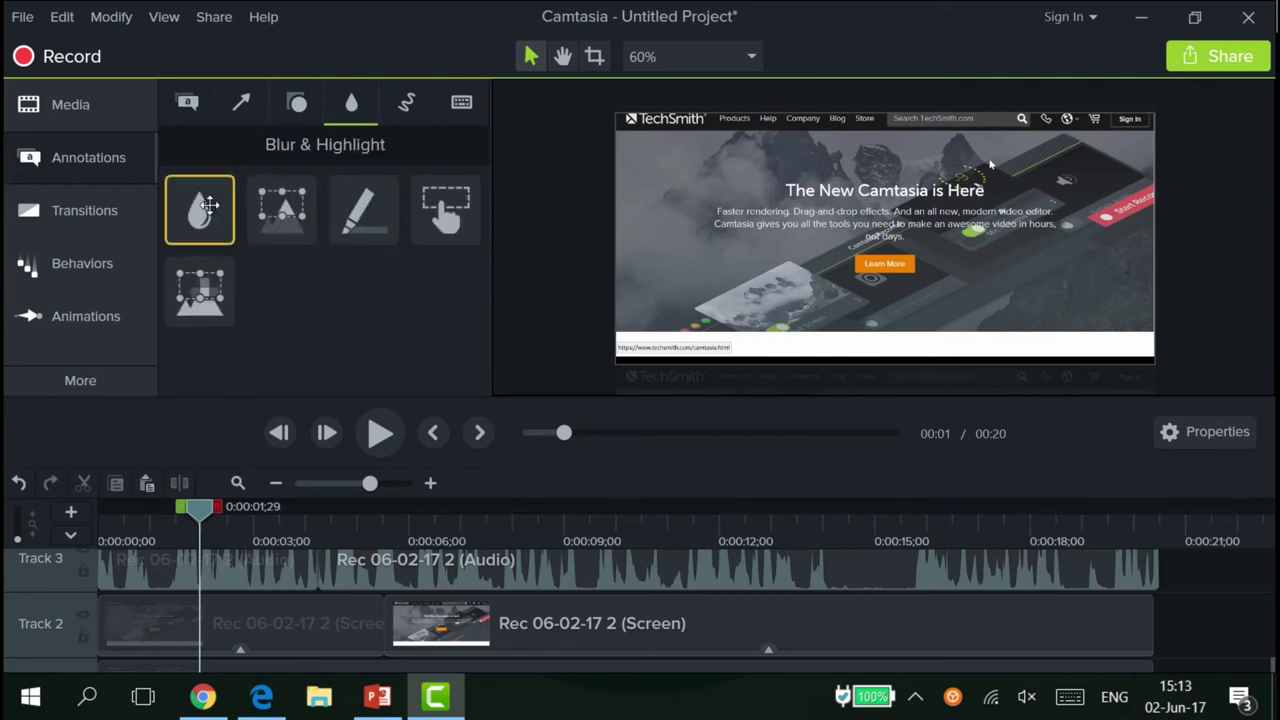
mouse_move(200, 210)
mouse_down()
mouse_move(200, 488)
mouse_move(310, 638)
mouse_move(429, 583)
mouse_move(172, 595)
mouse_up()
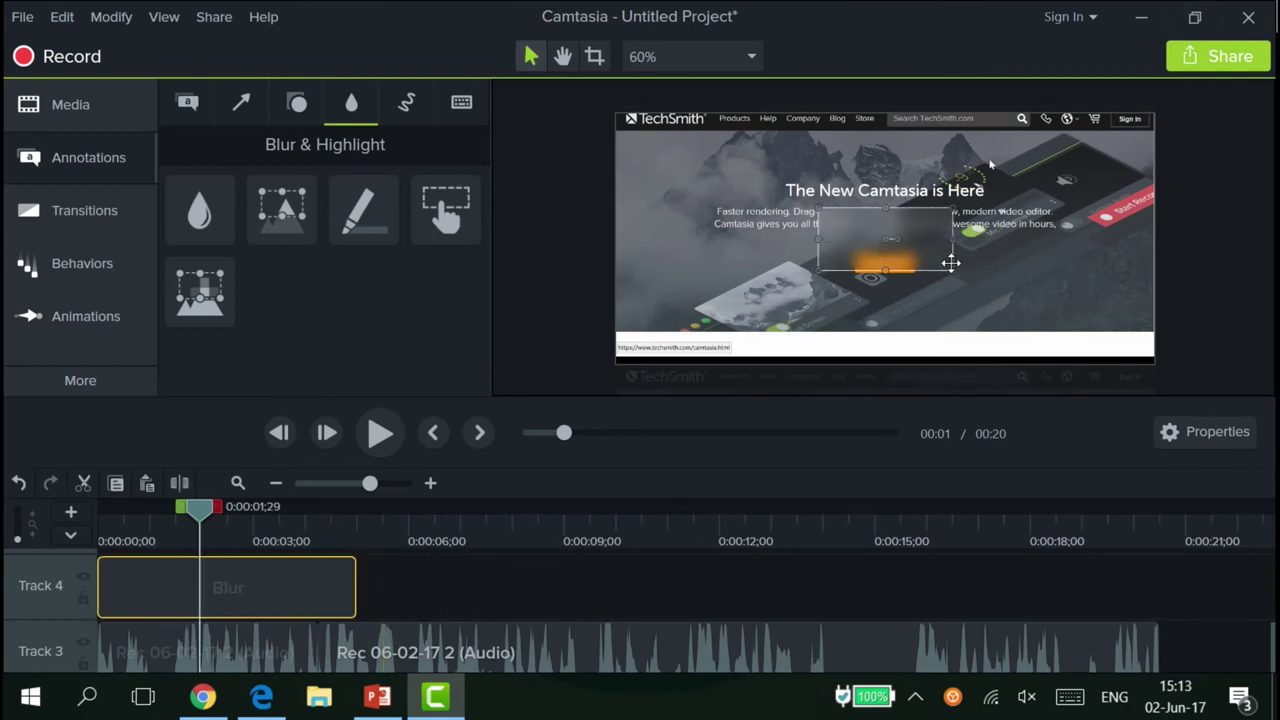
Enlarge and position the blur to cover the page's heading, body text and Learn More button, and delete it.
drag(955, 270, 1155, 358)
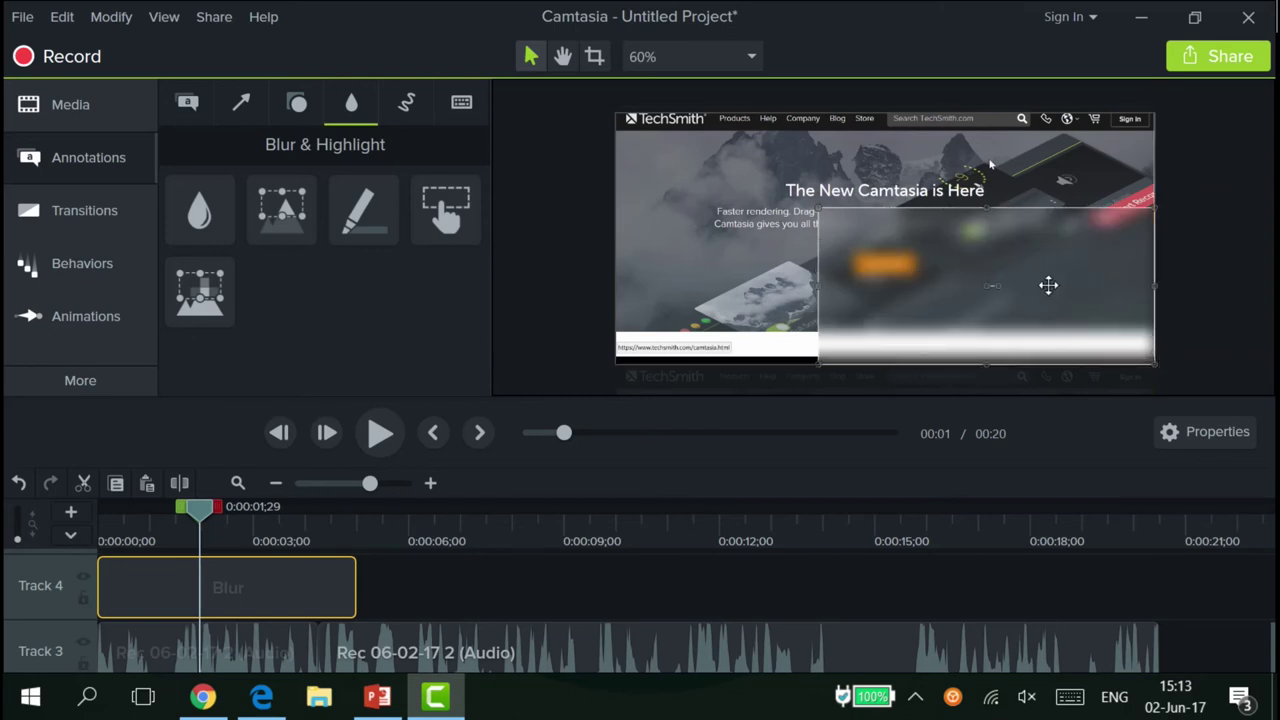
drag(1049, 283, 928, 227)
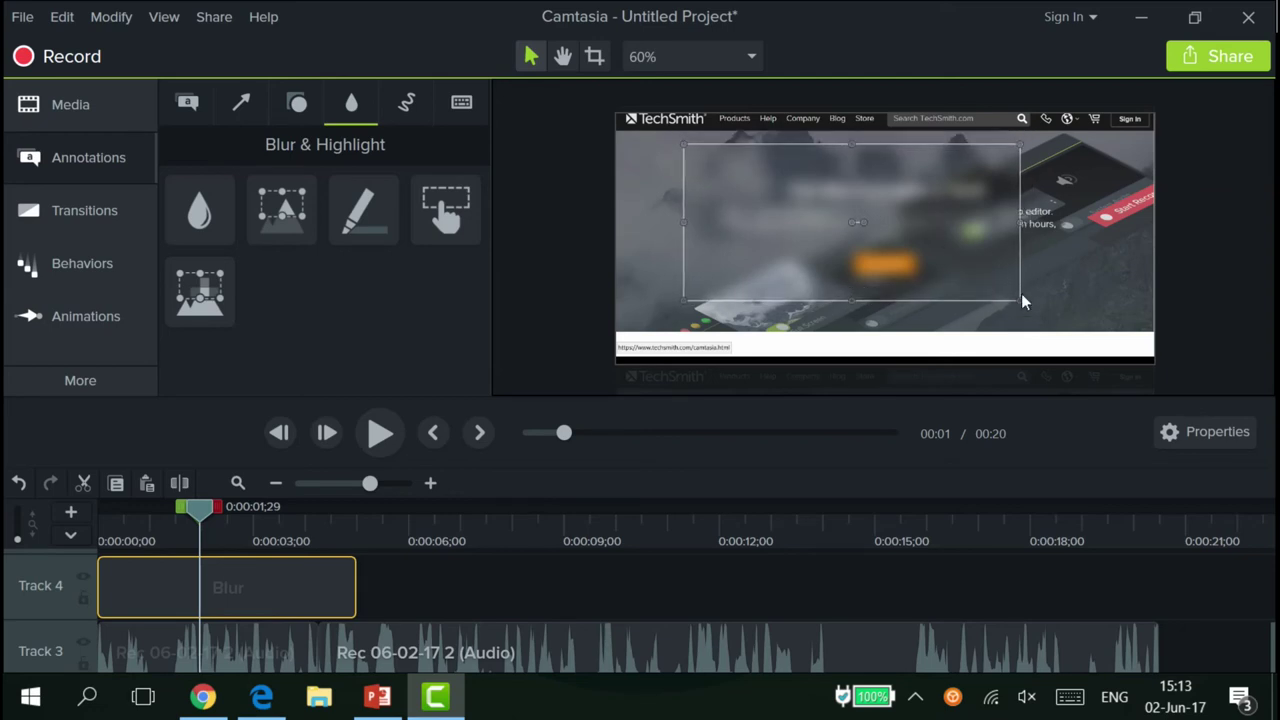
drag(1019, 301, 1094, 294)
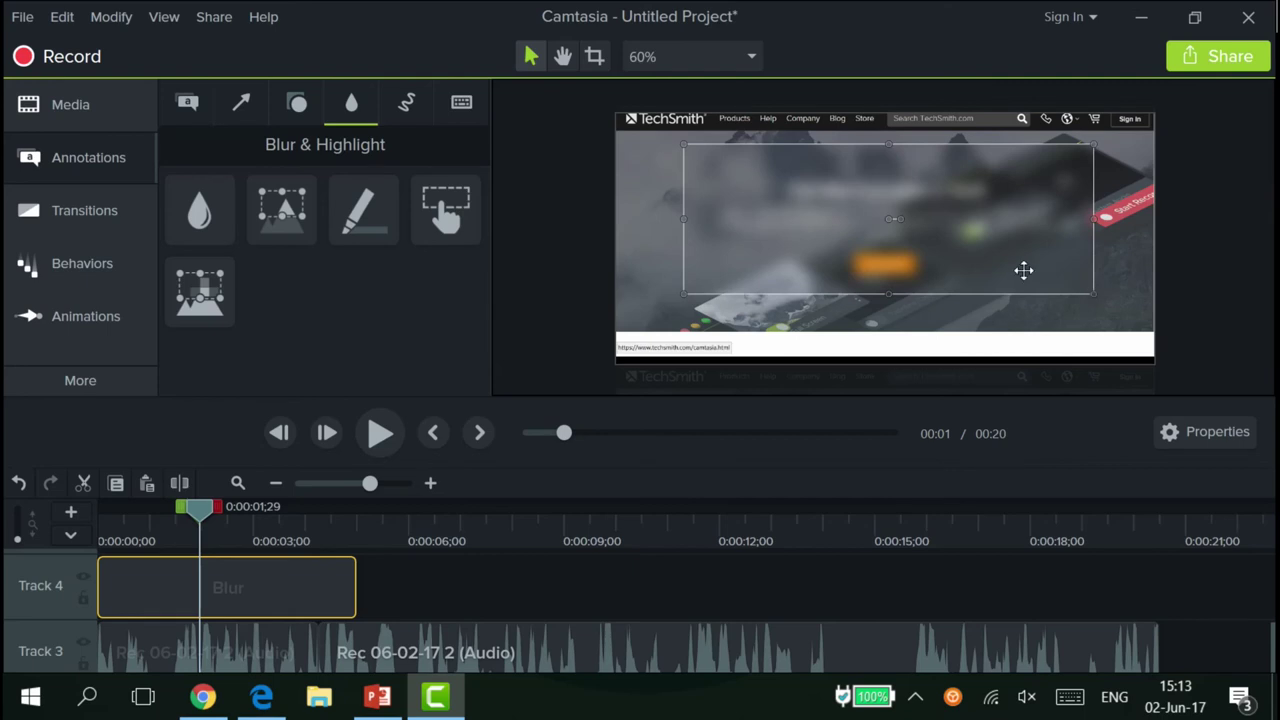
drag(1023, 270, 996, 277)
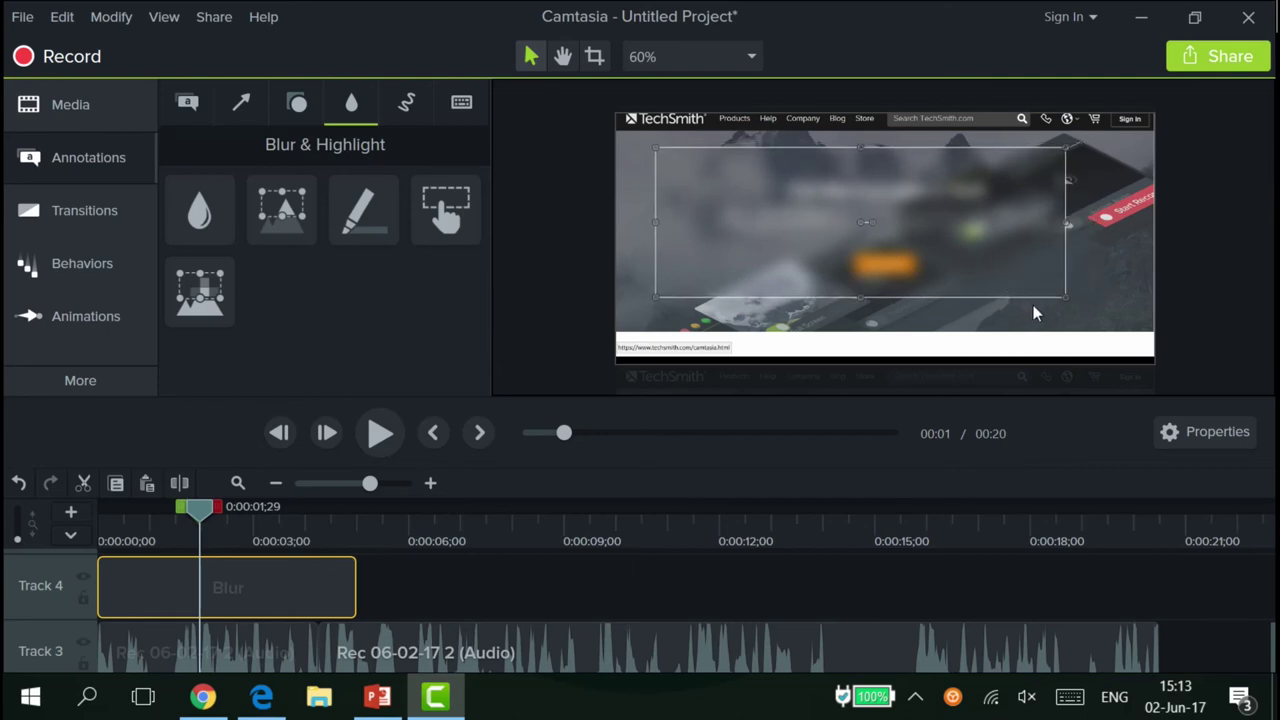
key(Delete)
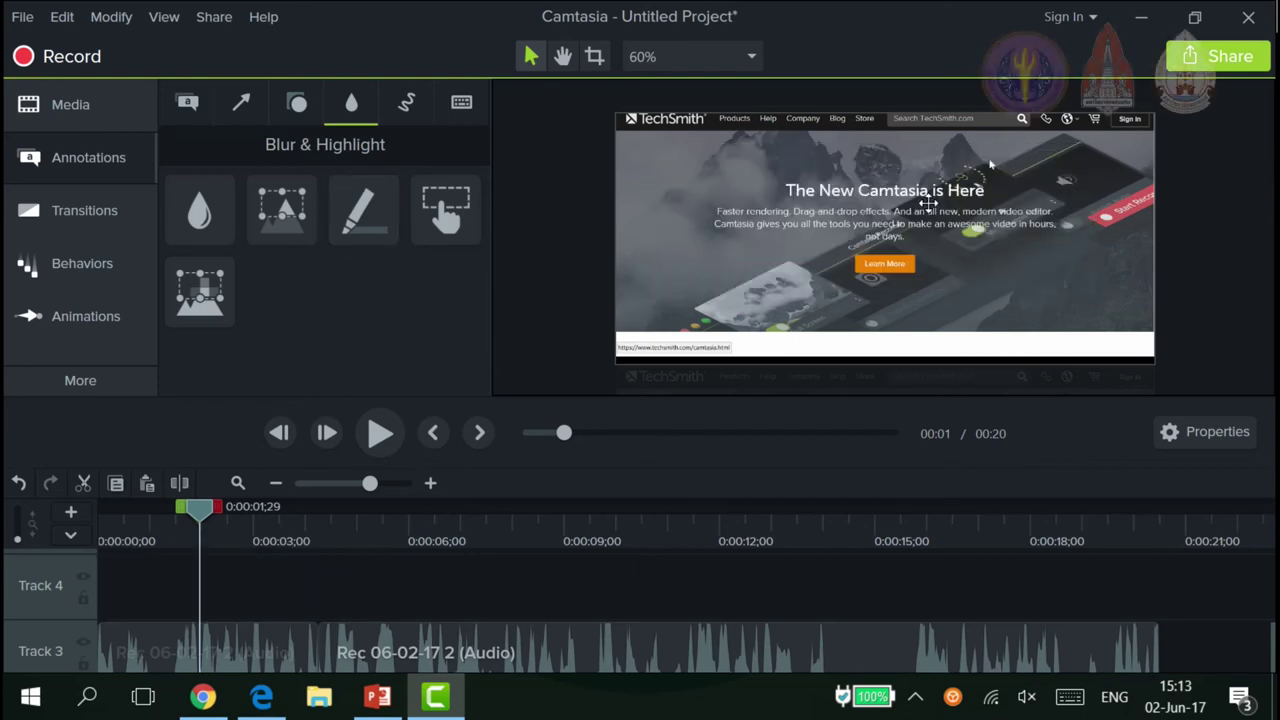